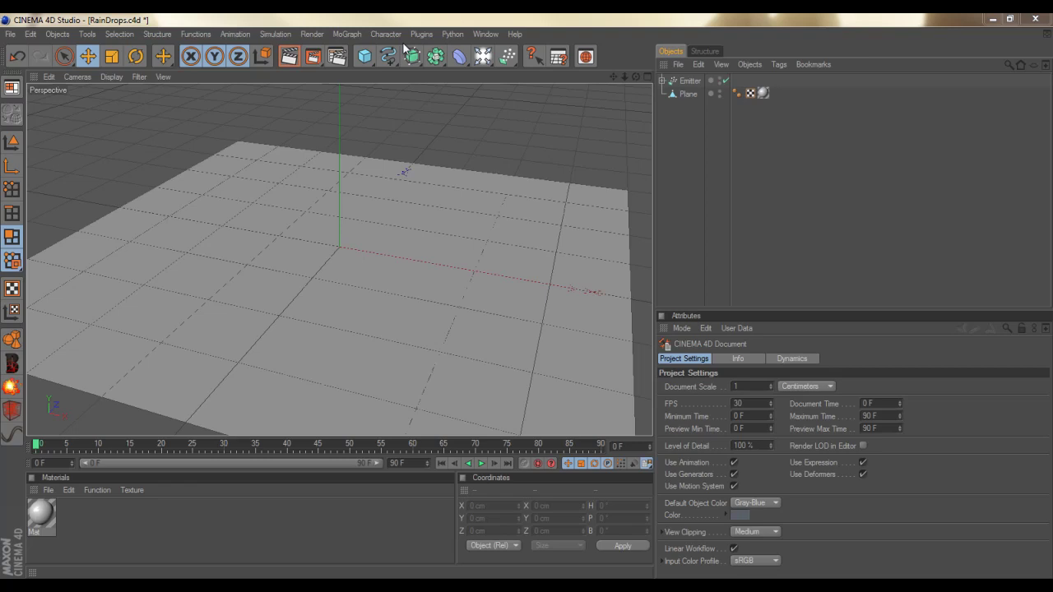
- Play the raindrop animation to frame 32 and render that frame in the viewport
{"action": "left_click", "coordinate": [481, 464]}
{"action": "left_click", "coordinate": [481, 463]}
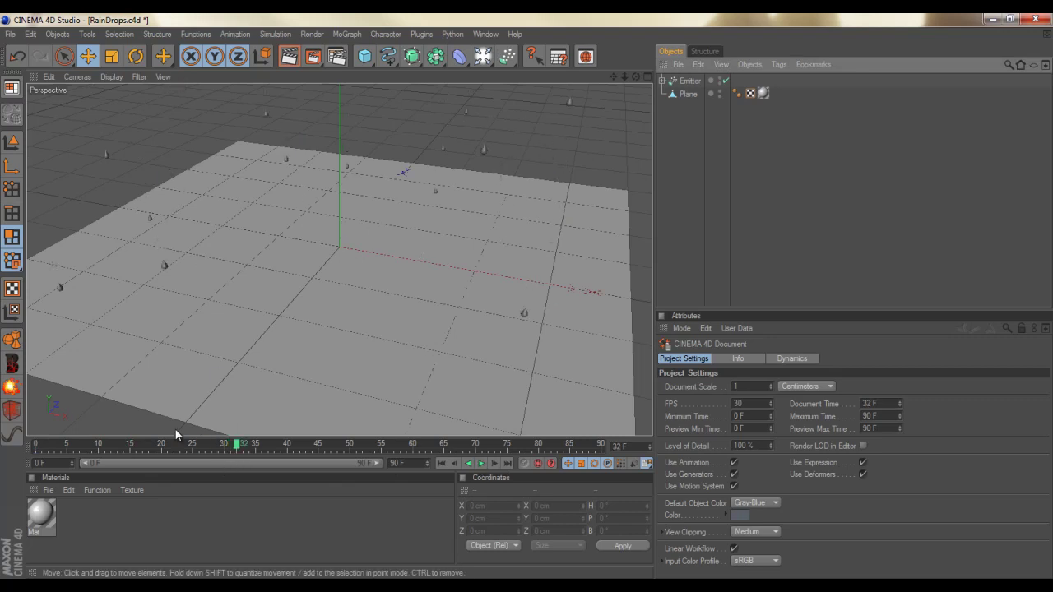
{"action": "key", "text": "ctrl+r"}
- Render the frame to the Picture Viewer, then maximize and zoom it to inspect the ripple rings
{"action": "left_click", "coordinate": [313, 56]}
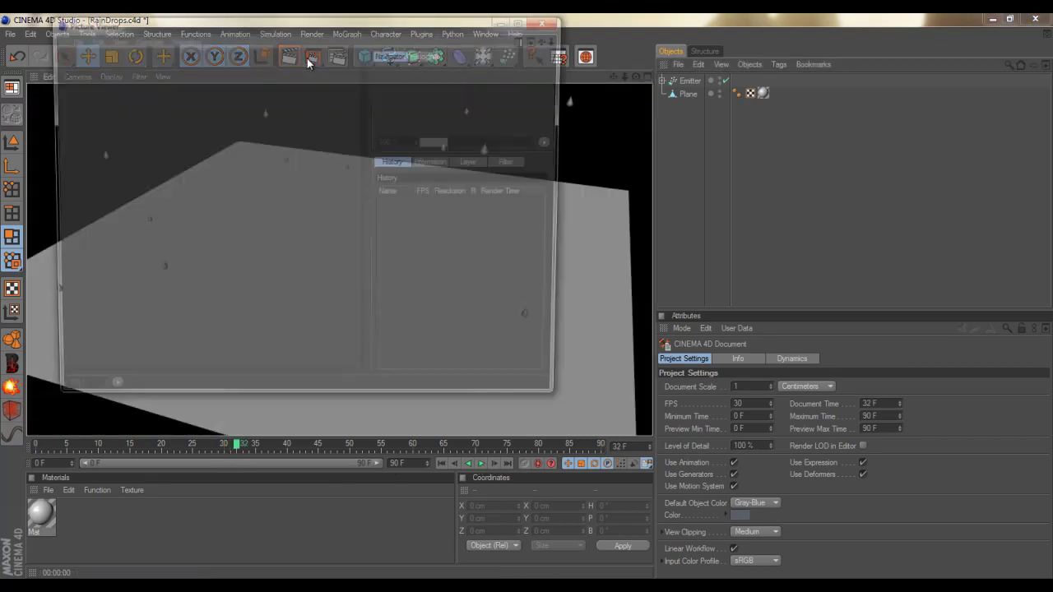
{"action": "left_click_drag", "start_coordinate": [258, 31], "coordinate": [401, 139]}
{"action": "double_click", "coordinate": [401, 133]}
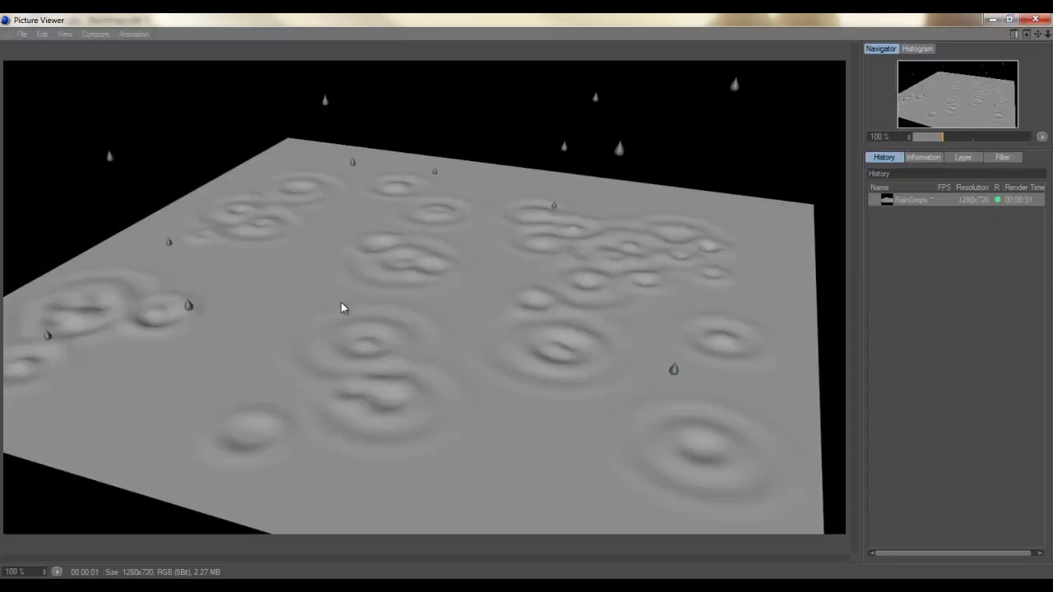
{"action": "scroll", "coordinate": [650, 357], "scroll_direction": "up", "scroll_amount": 2}
{"action": "scroll", "coordinate": [390, 296], "scroll_direction": "up", "scroll_amount": 2}
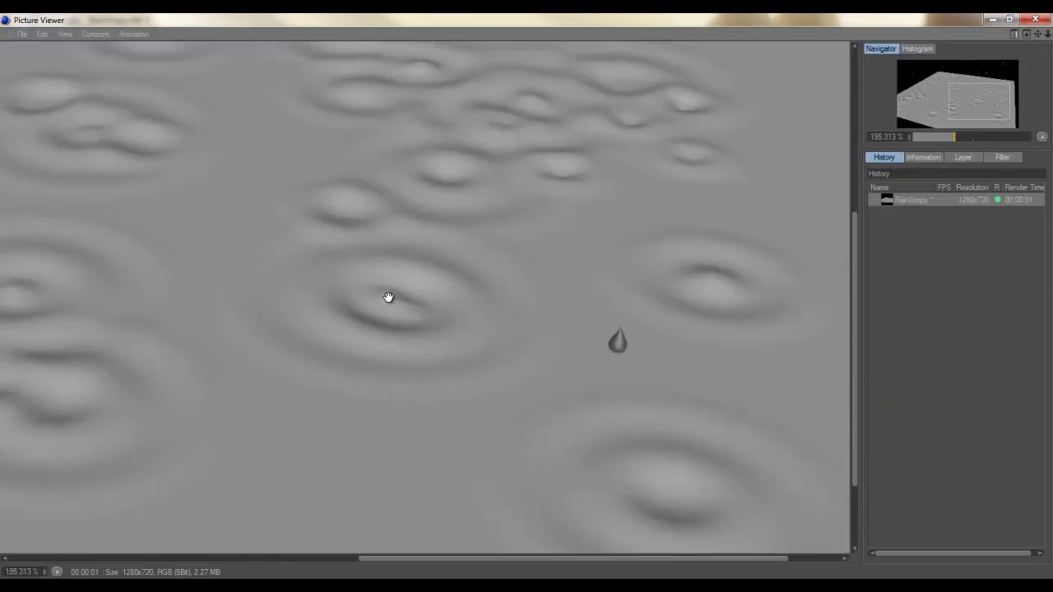
{"action": "scroll", "coordinate": [395, 284], "scroll_direction": "down", "scroll_amount": 4}
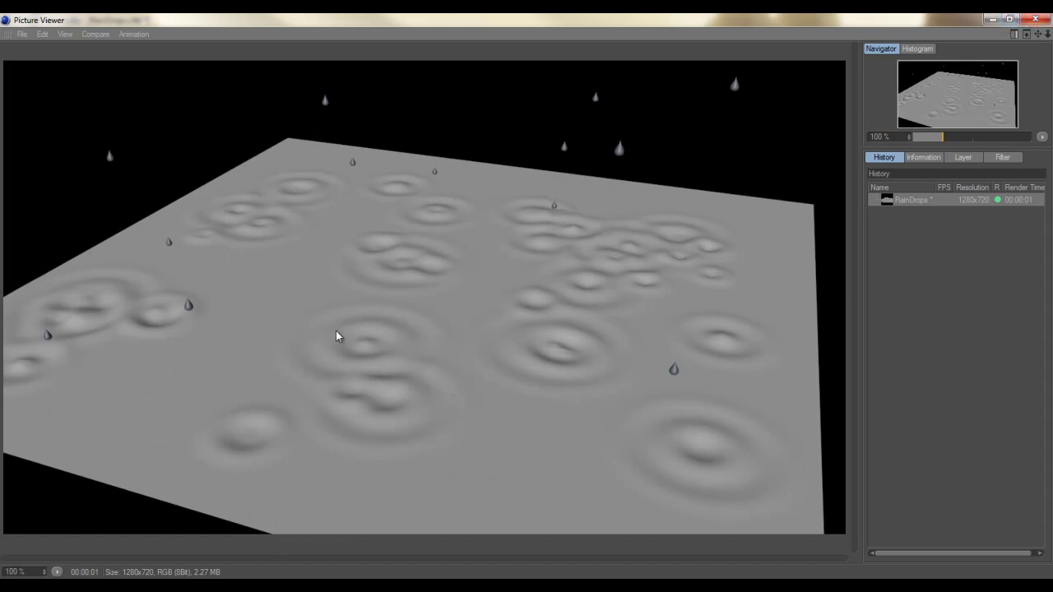
{"action": "scroll", "coordinate": [331, 342], "scroll_direction": "down", "scroll_amount": 2}
{"action": "scroll", "coordinate": [330, 341], "scroll_direction": "up", "scroll_amount": 2}
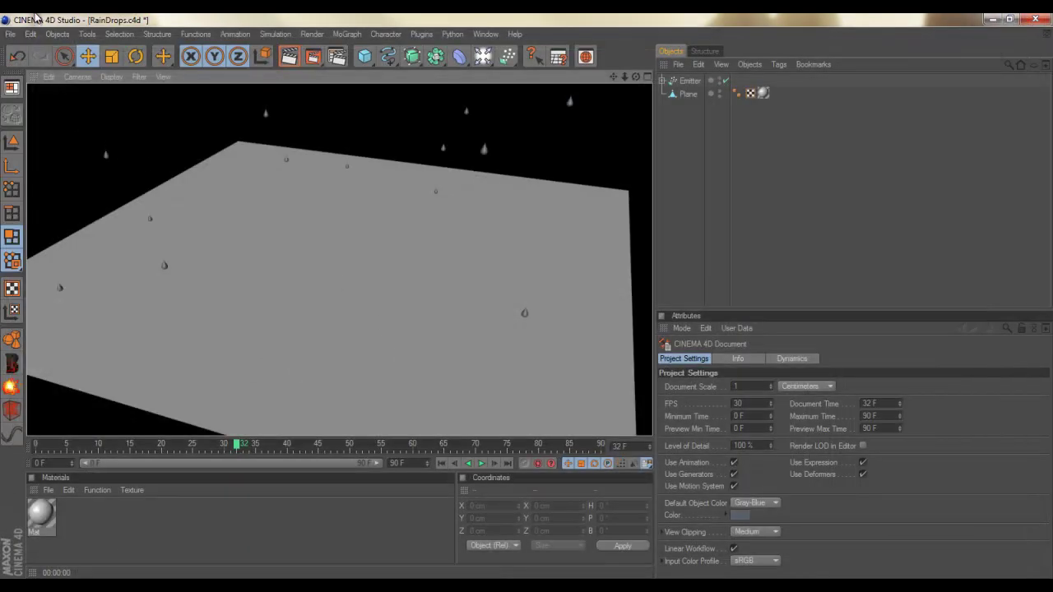
{"action": "left_click", "coordinate": [13, 34]}
- Start a new project and add a Plane with 60 width and 60 height segments
{"action": "left_click", "coordinate": [33, 45]}
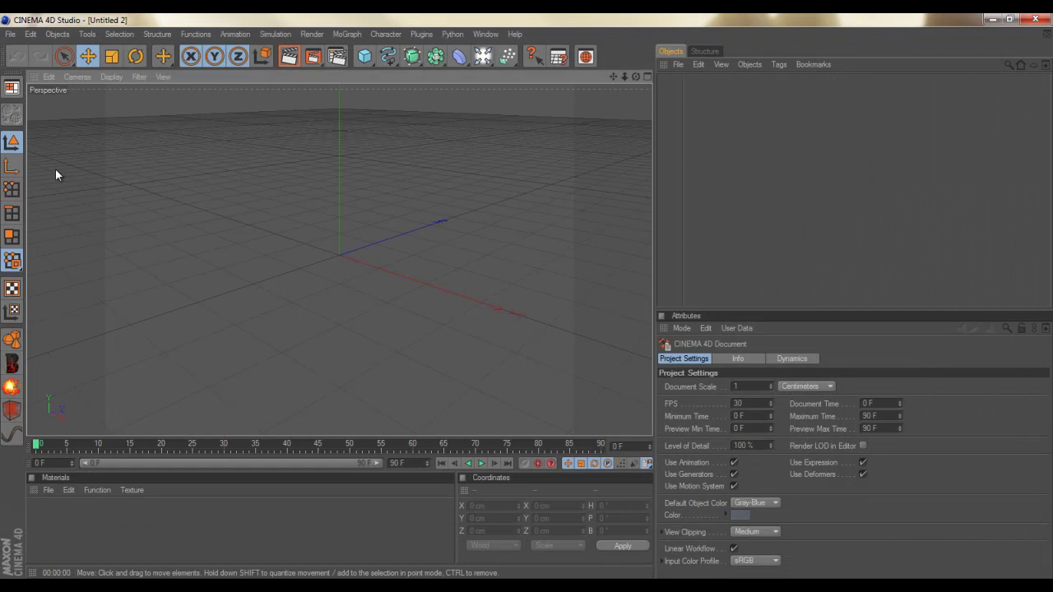
{"action": "left_click", "coordinate": [364, 56]}
{"action": "left_click", "coordinate": [475, 95]}
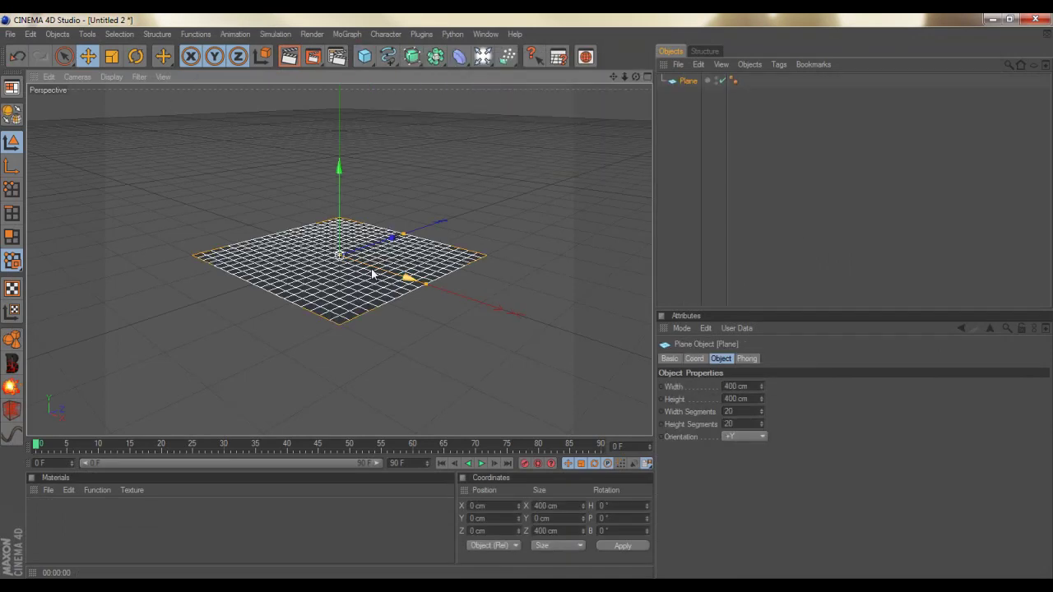
{"action": "double_click", "coordinate": [756, 411]}
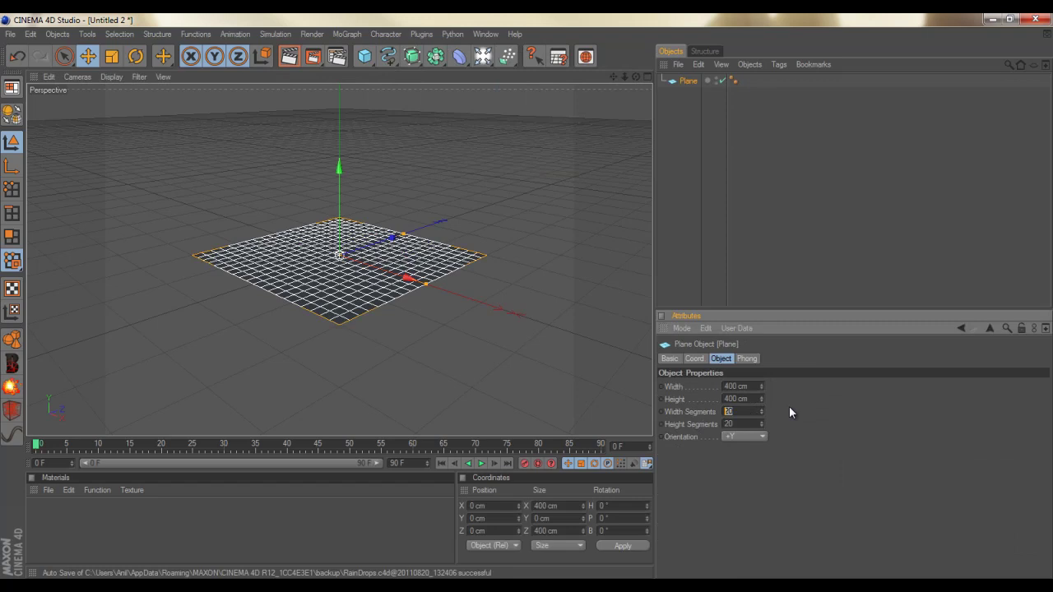
{"action": "type", "text": "60"}
{"action": "key", "text": "Tab"}
{"action": "type", "text": "60"}
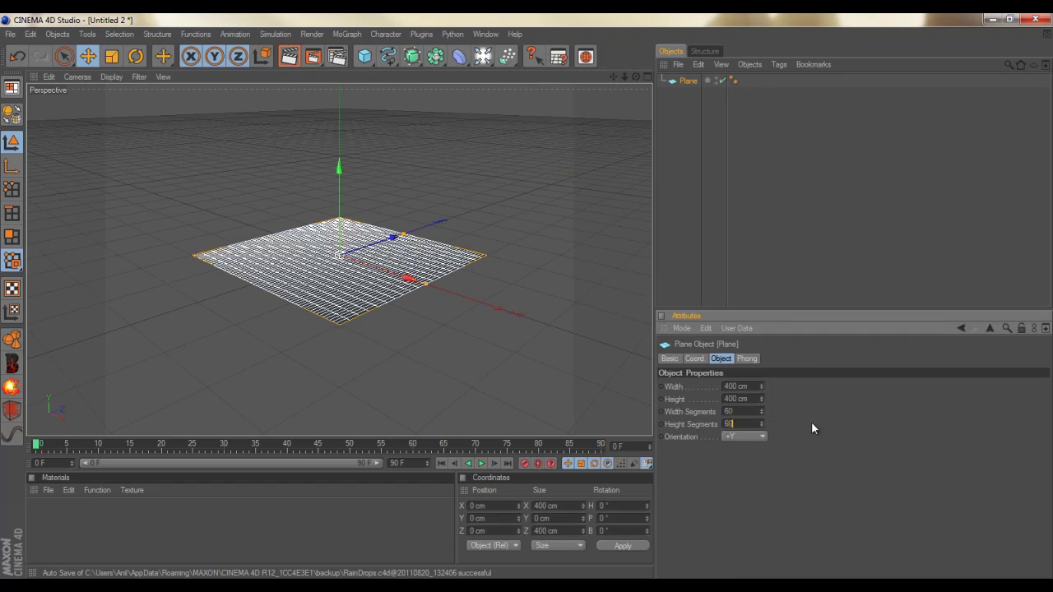
{"action": "key", "text": "Return"}
- Size the Plane to 800 × 800 cm and make it editable
{"action": "double_click", "coordinate": [755, 380]}
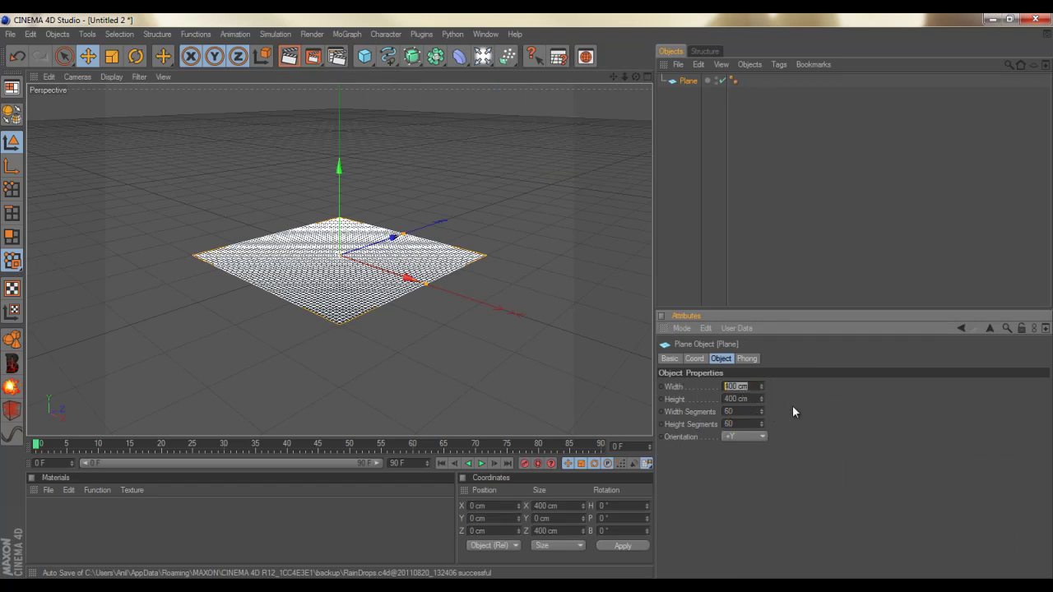
{"action": "type", "text": "80"}
{"action": "key", "text": "Return"}
{"action": "double_click", "coordinate": [743, 399]}
{"action": "type", "text": "800"}
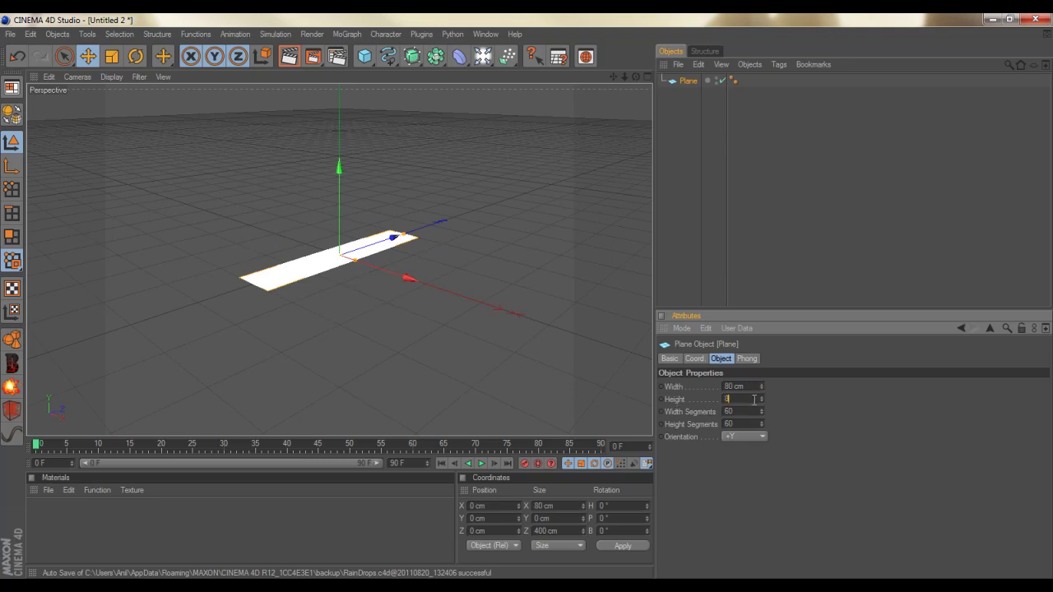
{"action": "key", "text": "Return"}
{"action": "key", "text": "shift+Tab"}
{"action": "type", "text": "800"}
{"action": "key", "text": "Return"}
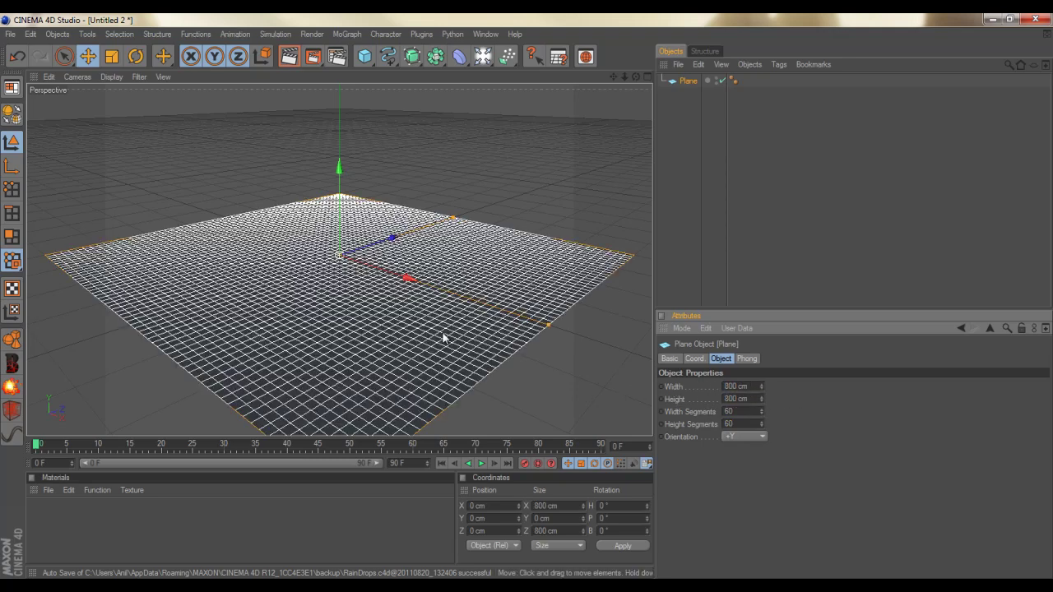
{"action": "scroll", "coordinate": [329, 338], "scroll_direction": "up", "scroll_amount": 5}
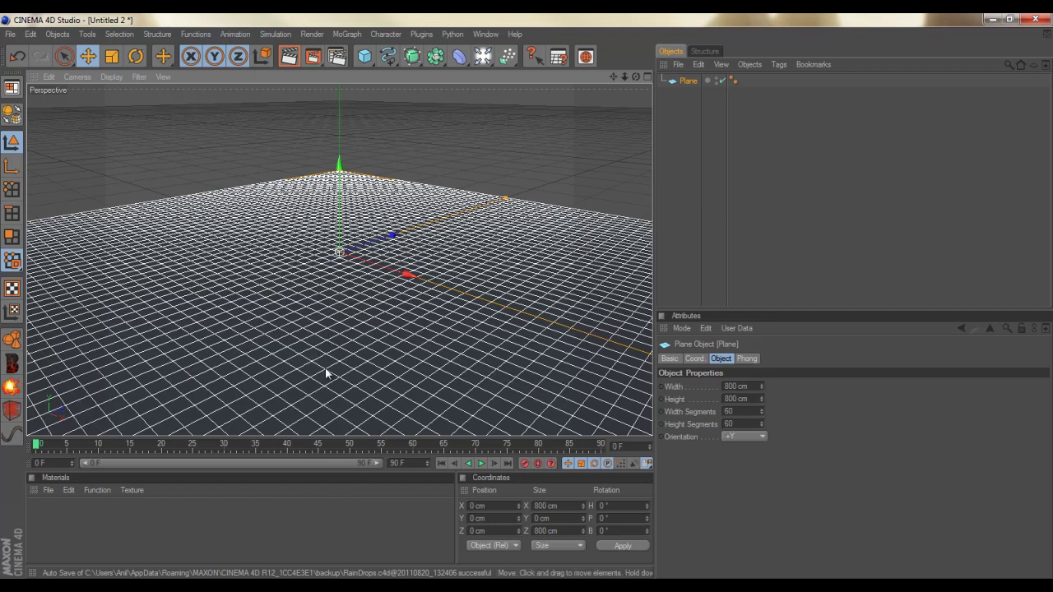
{"action": "scroll", "coordinate": [329, 369], "scroll_direction": "up", "scroll_amount": 1}
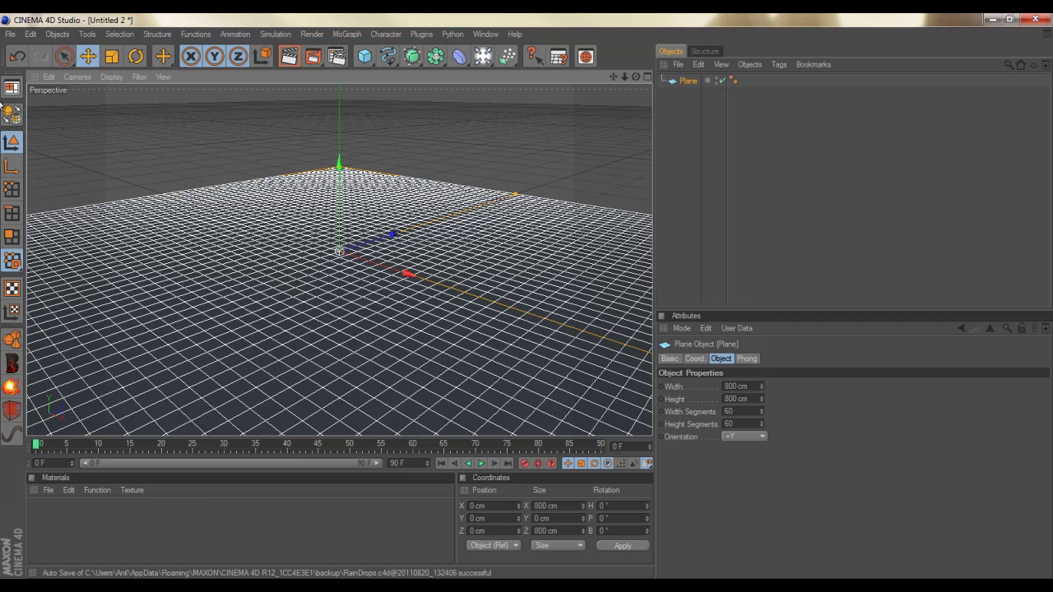
{"action": "key", "text": "c"}
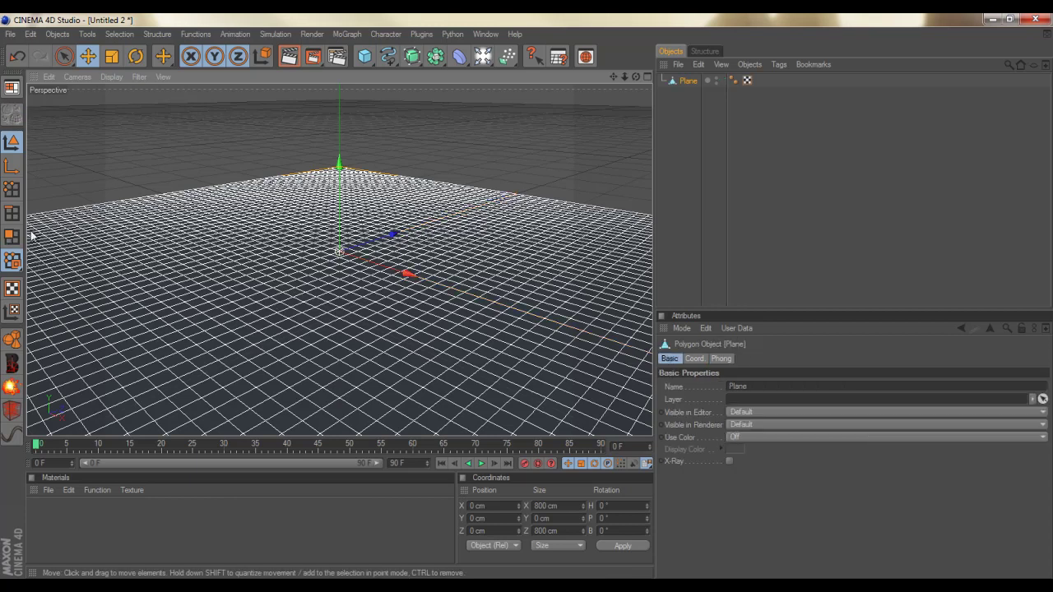
- Hide the Plane in the viewport and add a default Sphere
{"action": "left_click", "coordinate": [719, 92]}
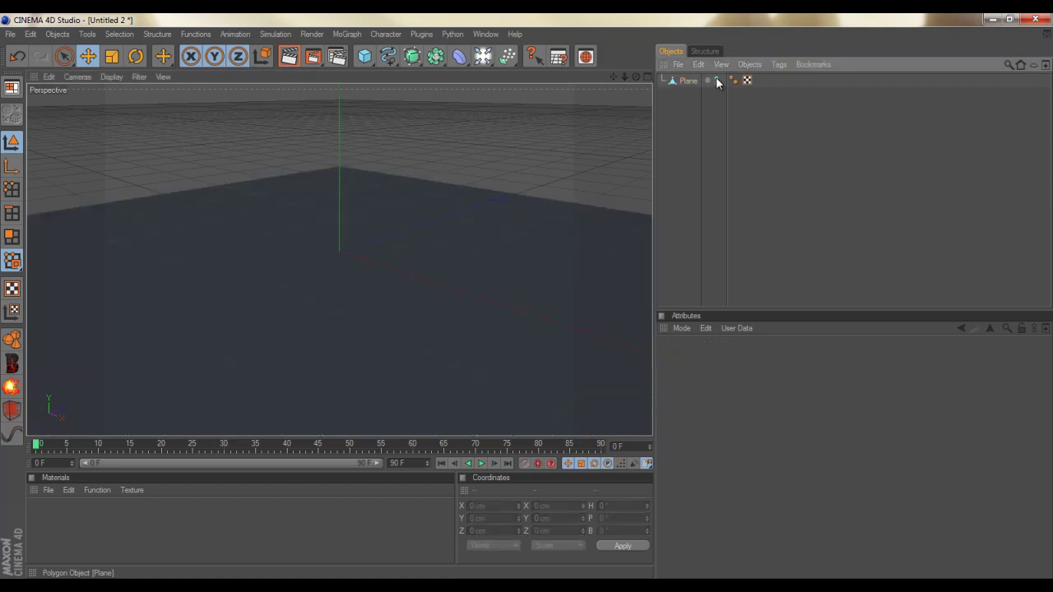
{"action": "left_click", "coordinate": [716, 78]}
{"action": "left_click", "coordinate": [364, 56]}
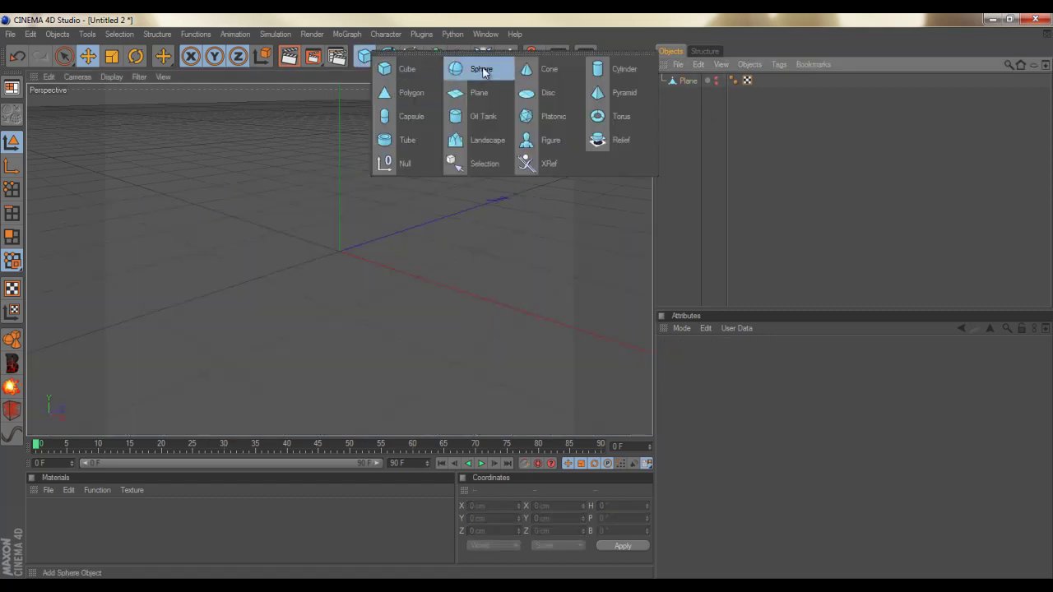
{"action": "left_click", "coordinate": [482, 70]}
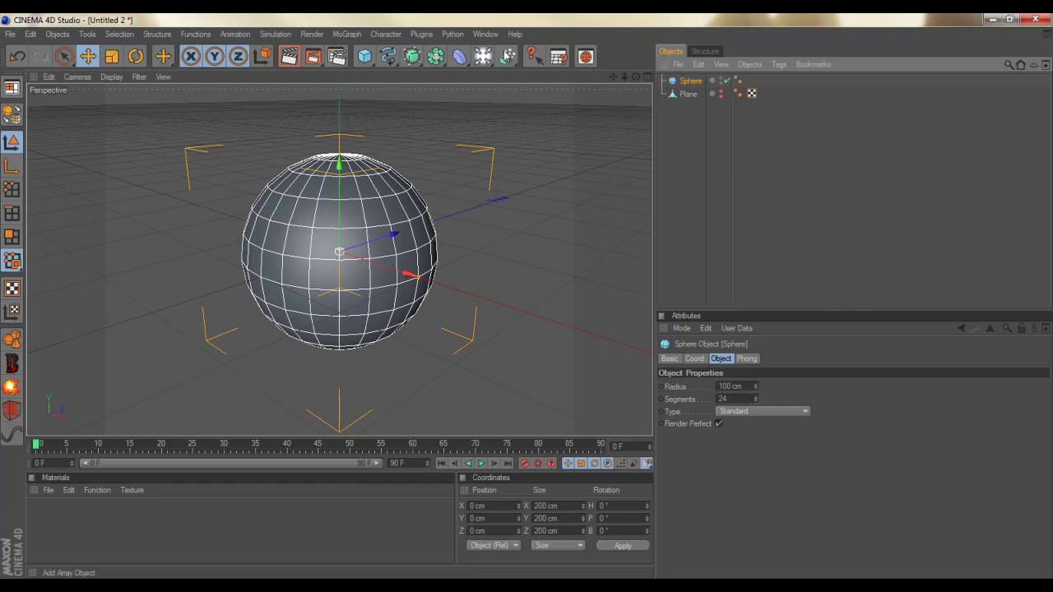
{"action": "left_click", "coordinate": [459, 56]}
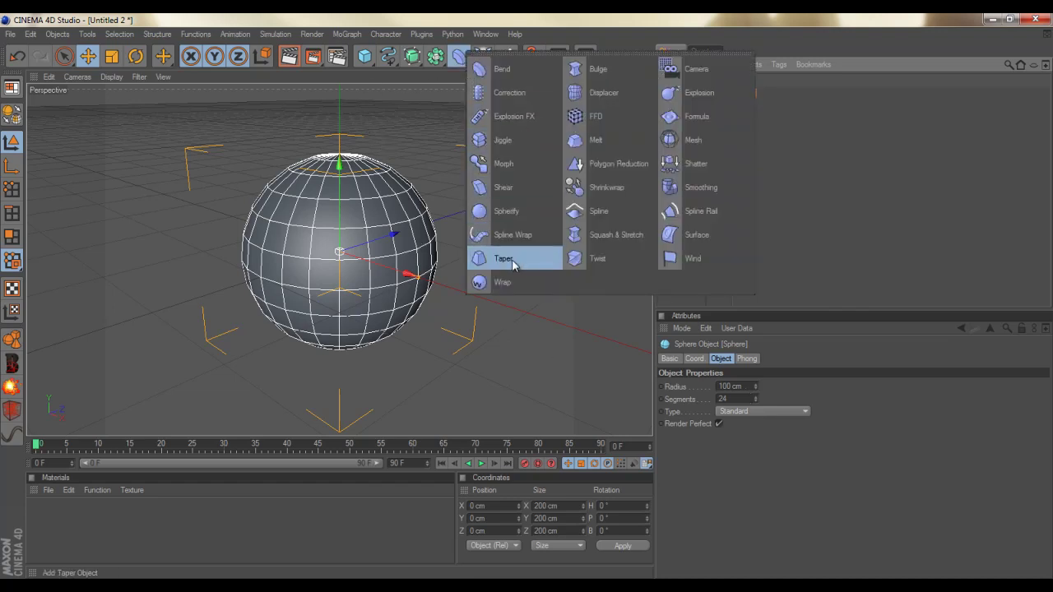
- Add a Taper deformer and parent it under the Sphere
{"action": "left_click", "coordinate": [504, 259]}
{"action": "left_click_drag", "start_coordinate": [688, 81], "coordinate": [696, 96]}
{"action": "left_click", "coordinate": [688, 135]}
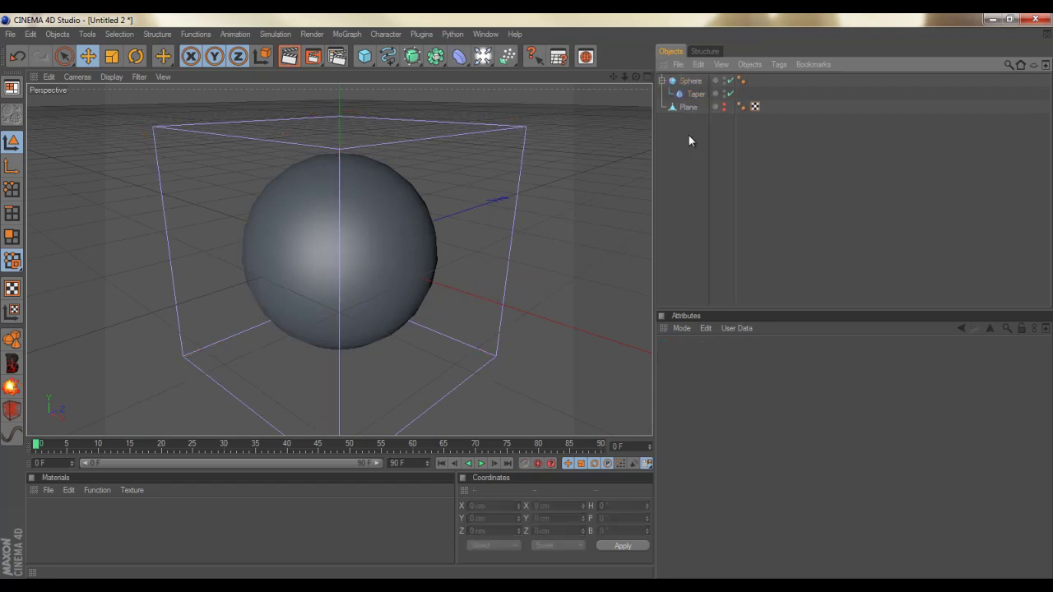
{"action": "left_click", "coordinate": [689, 80]}
{"action": "left_click", "coordinate": [696, 94]}
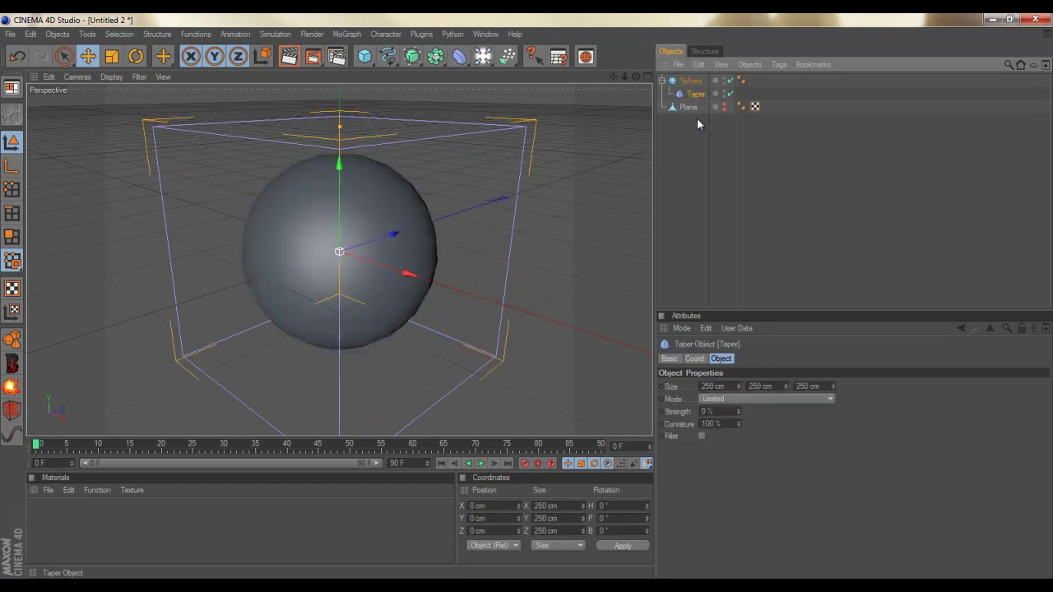
- Set the Taper to Unlimited mode and 98% strength, with Fillet enabled
{"action": "left_click", "coordinate": [732, 398]}
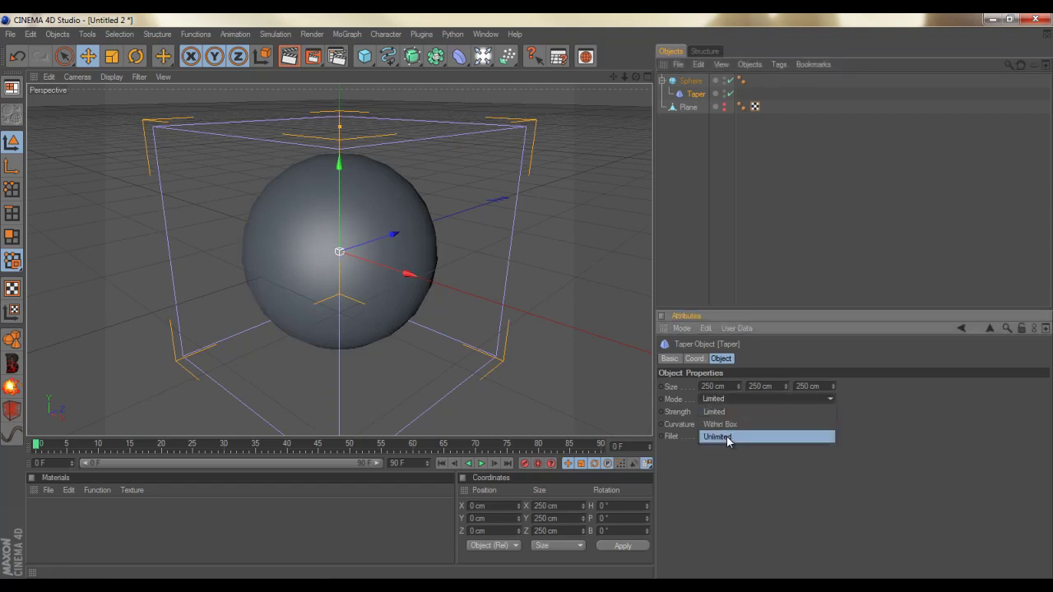
{"action": "left_click", "coordinate": [726, 435]}
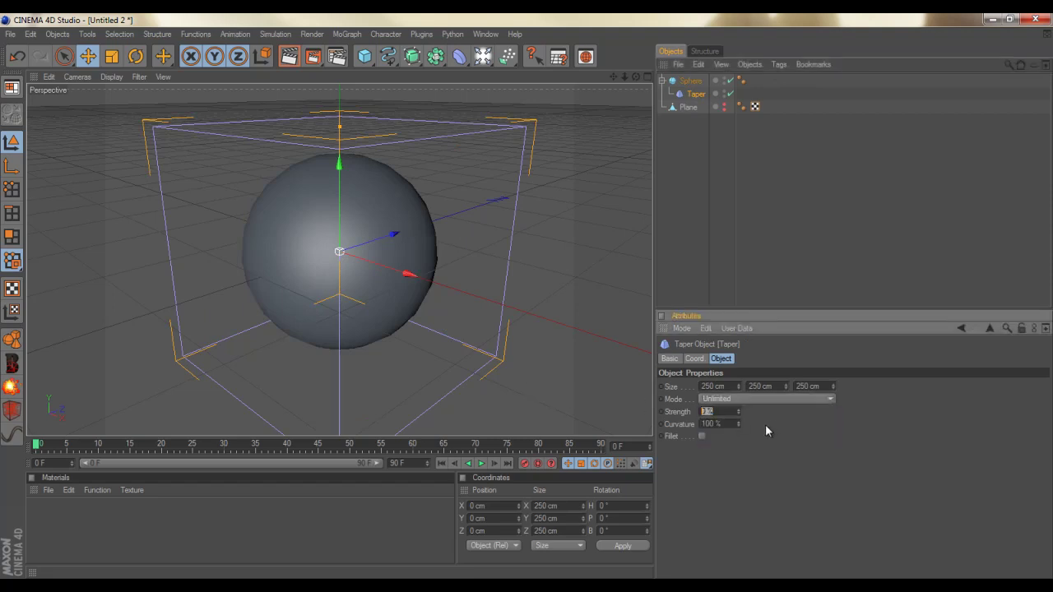
{"action": "left_click_drag", "start_coordinate": [738, 415], "coordinate": [738, 418]}
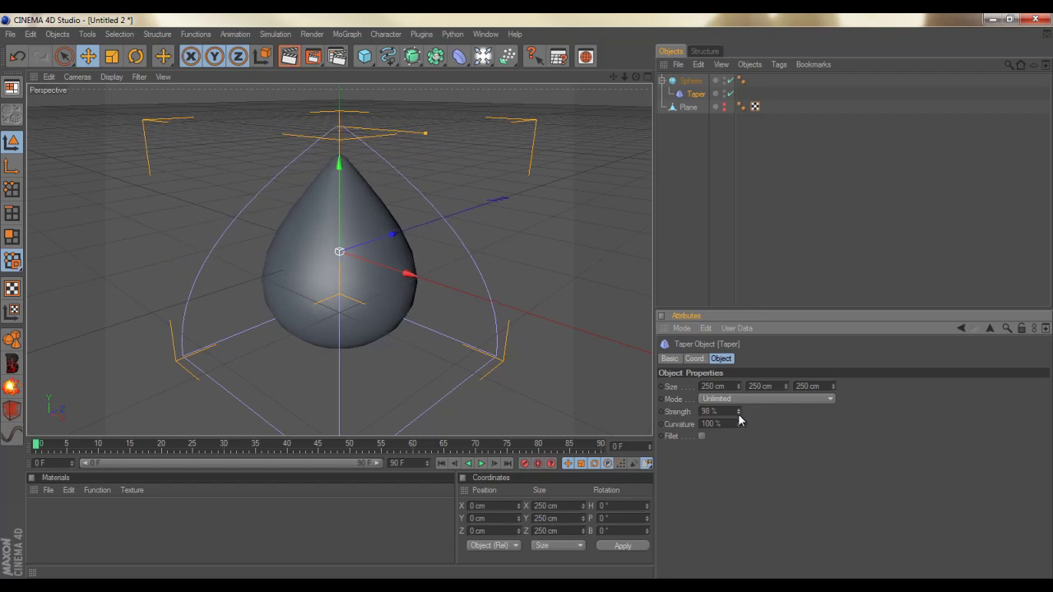
{"action": "left_click", "coordinate": [702, 436]}
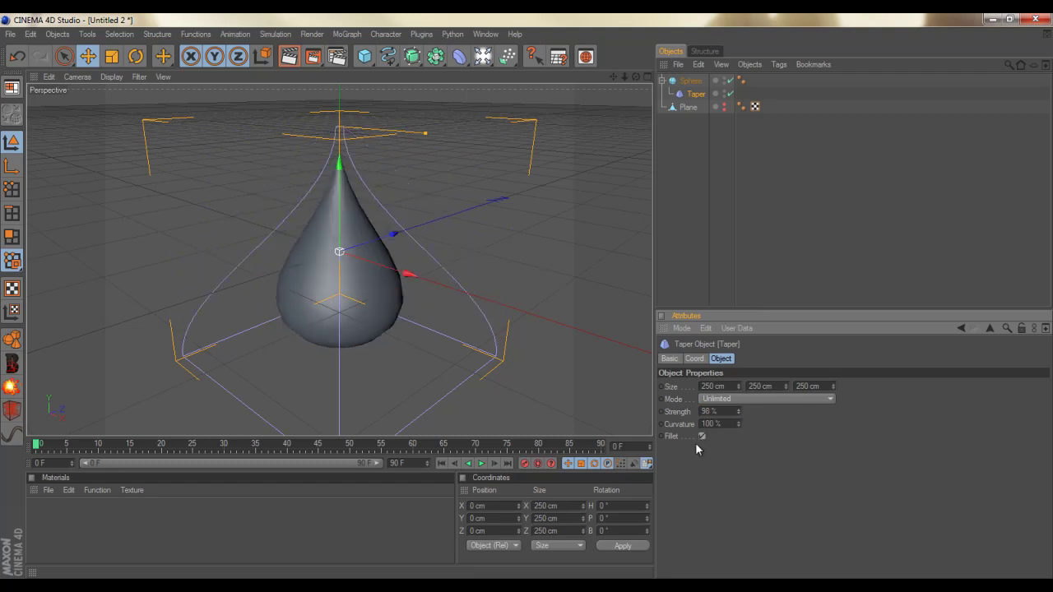
{"action": "left_click_drag", "start_coordinate": [526, 297], "coordinate": [415, 169], "text": "alt"}
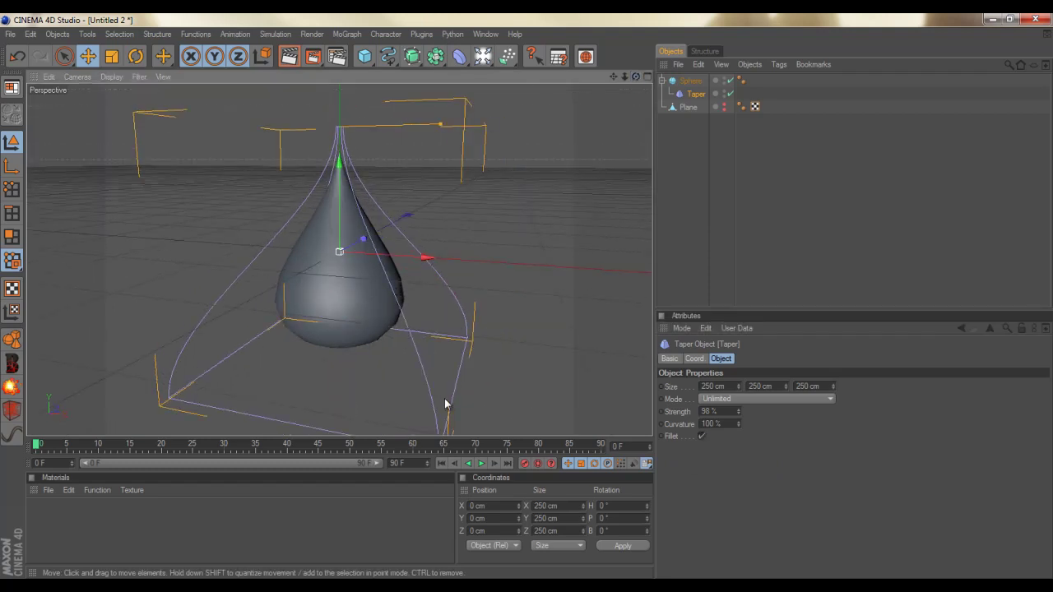
- Bake the tapered Sphere into a polygon copy with Current State to Object
{"action": "left_click", "coordinate": [701, 167]}
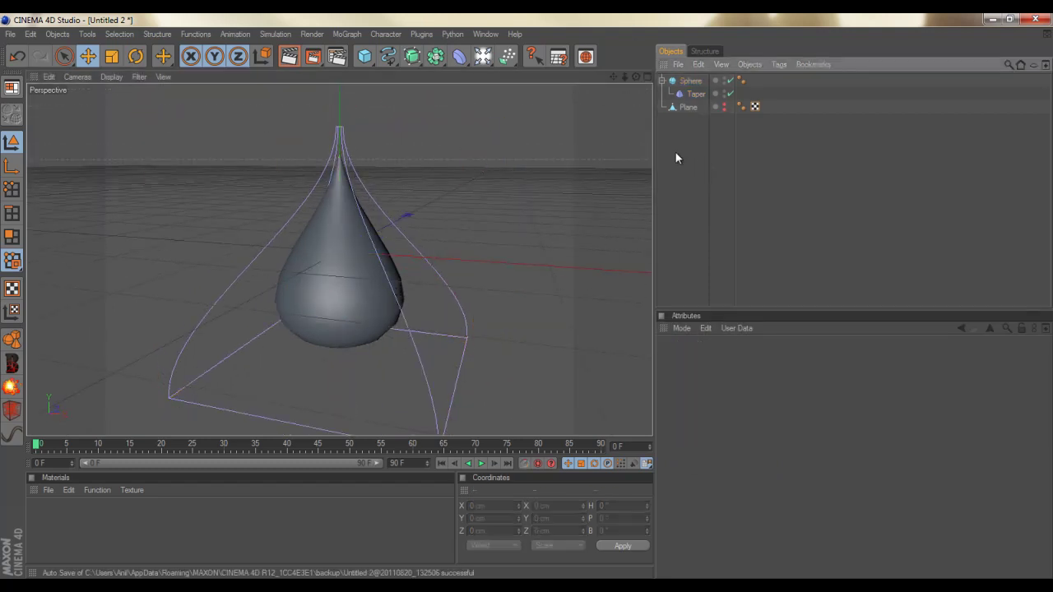
{"action": "left_click", "coordinate": [687, 81]}
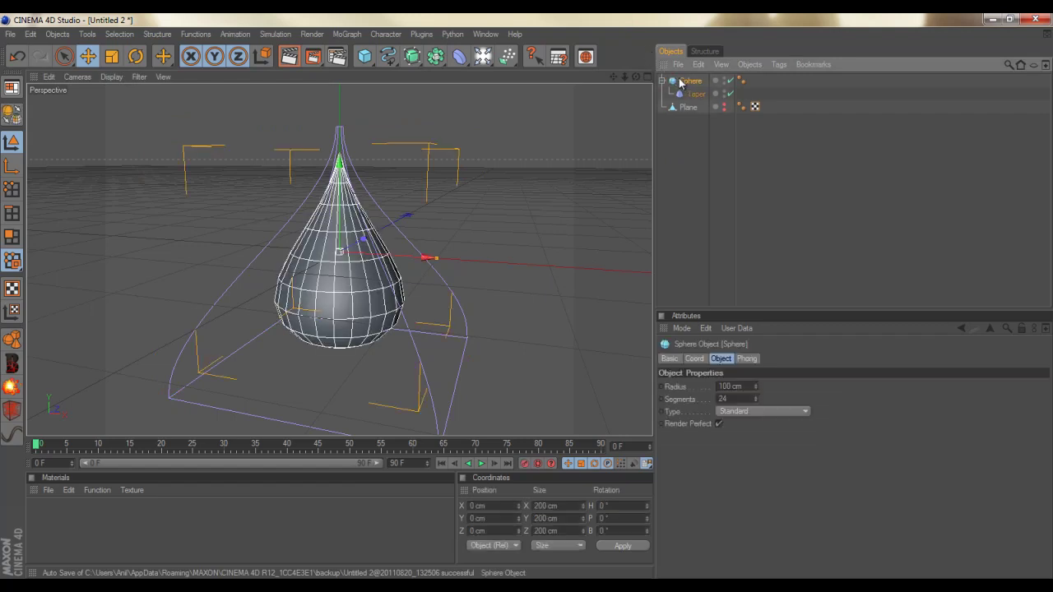
{"action": "left_click", "coordinate": [160, 36]}
{"action": "mouse_move", "coordinate": [195, 33]}
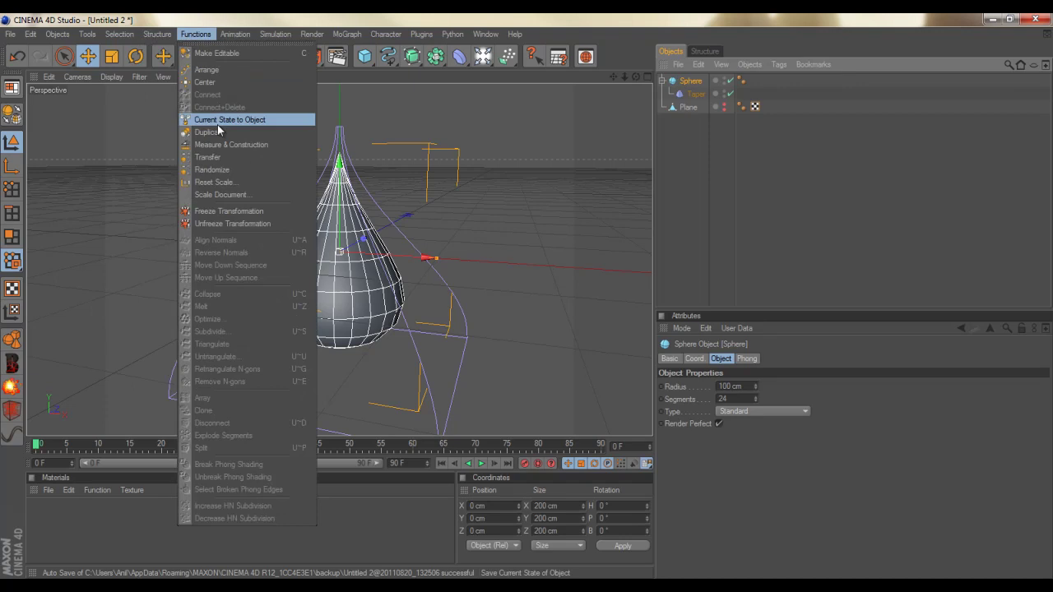
{"action": "left_click", "coordinate": [195, 34]}
{"action": "left_click", "coordinate": [458, 55]}
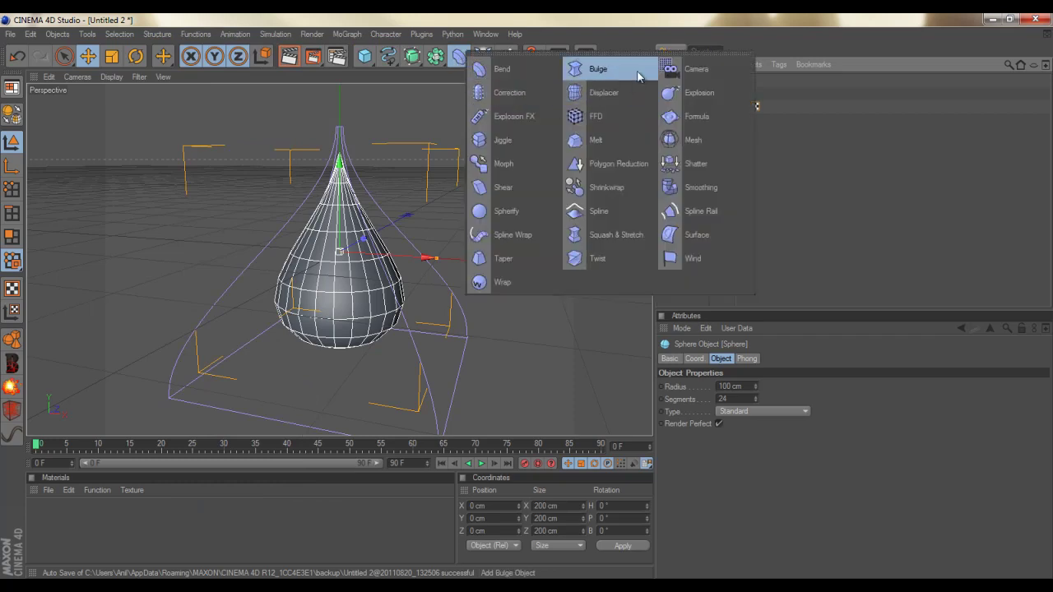
{"action": "left_click", "coordinate": [194, 34]}
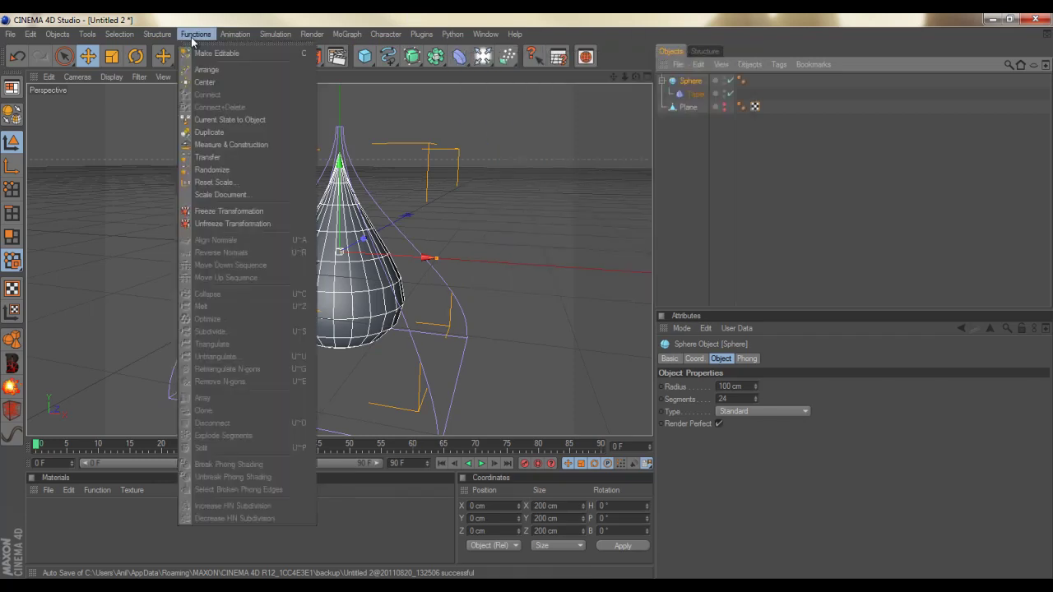
{"action": "left_click", "coordinate": [218, 120]}
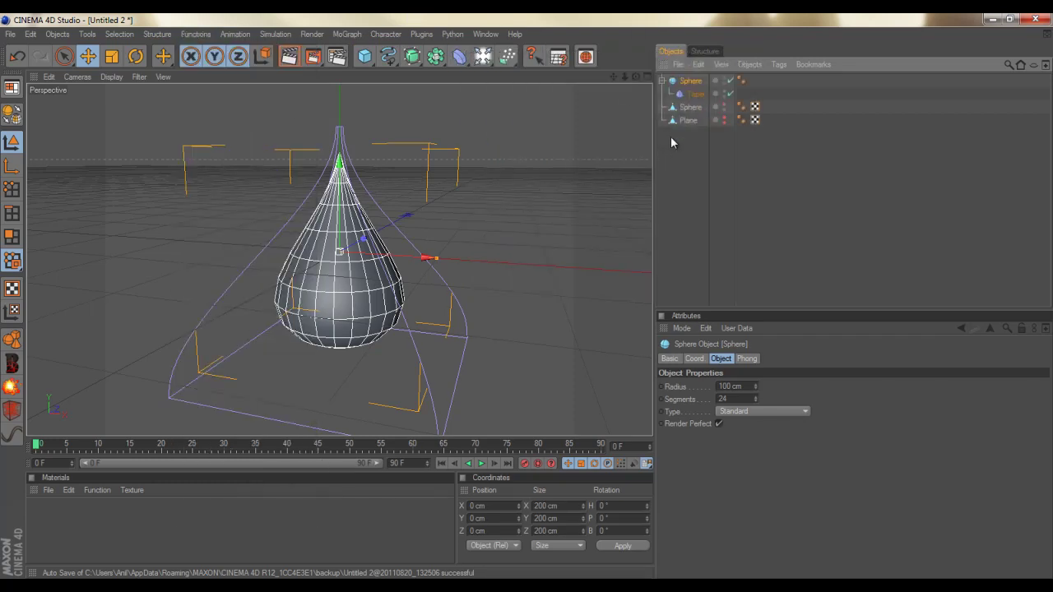
- Delete the original tapered Sphere and select the baked polygon Sphere
{"action": "left_click", "coordinate": [688, 84]}
{"action": "key", "text": "Delete"}
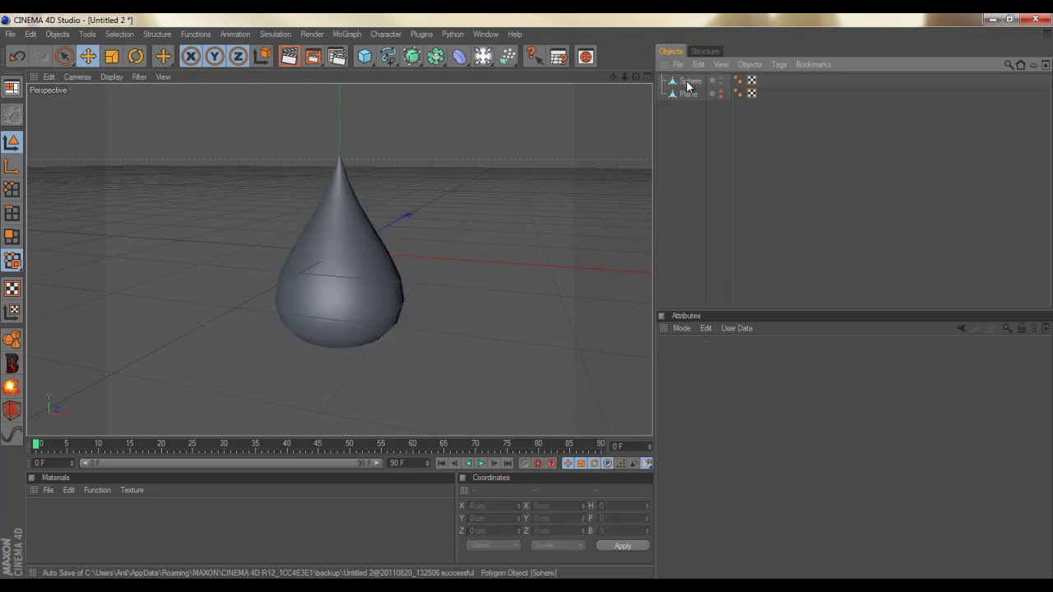
{"action": "left_click", "coordinate": [690, 81]}
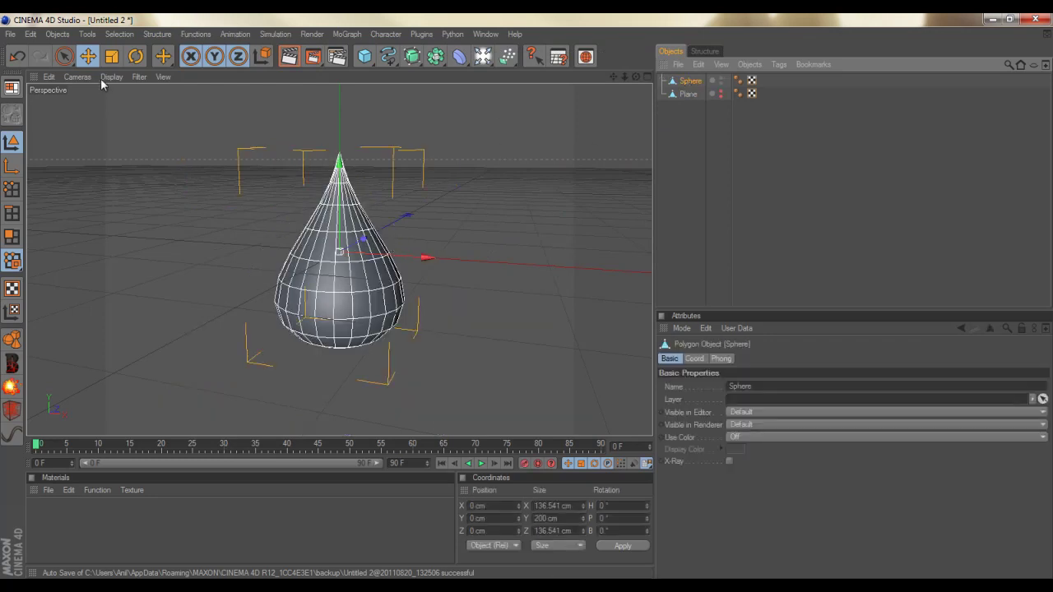
- Scale the polygon drop vertically to about 243 cm high
{"action": "key", "text": "t"}
{"action": "left_click_drag", "start_coordinate": [338, 162], "coordinate": [529, 296]}
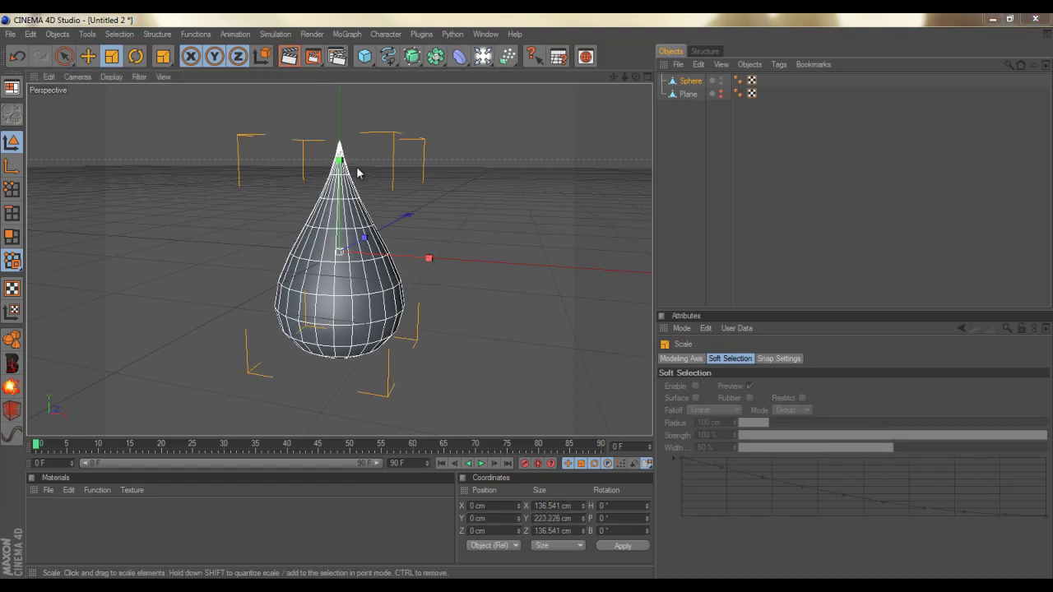
{"action": "left_click_drag", "start_coordinate": [339, 161], "coordinate": [526, 295]}
{"action": "left_click", "coordinate": [681, 192]}
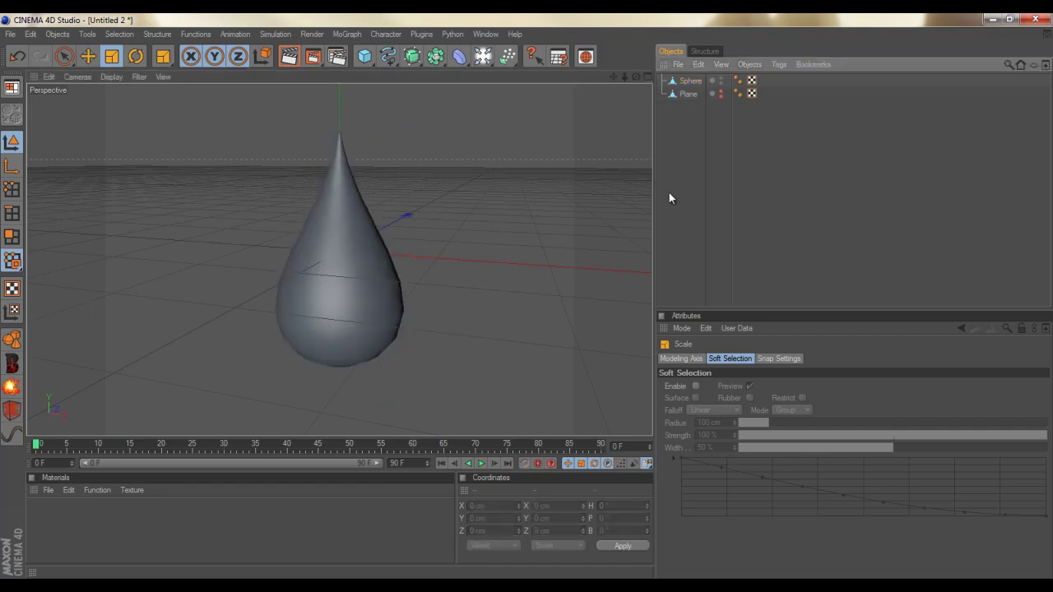
{"action": "scroll", "coordinate": [536, 220], "scroll_direction": "down", "scroll_amount": 2}
{"action": "scroll", "coordinate": [347, 251], "scroll_direction": "up", "scroll_amount": 8}
{"action": "scroll", "coordinate": [348, 251], "scroll_direction": "up", "scroll_amount": 2}
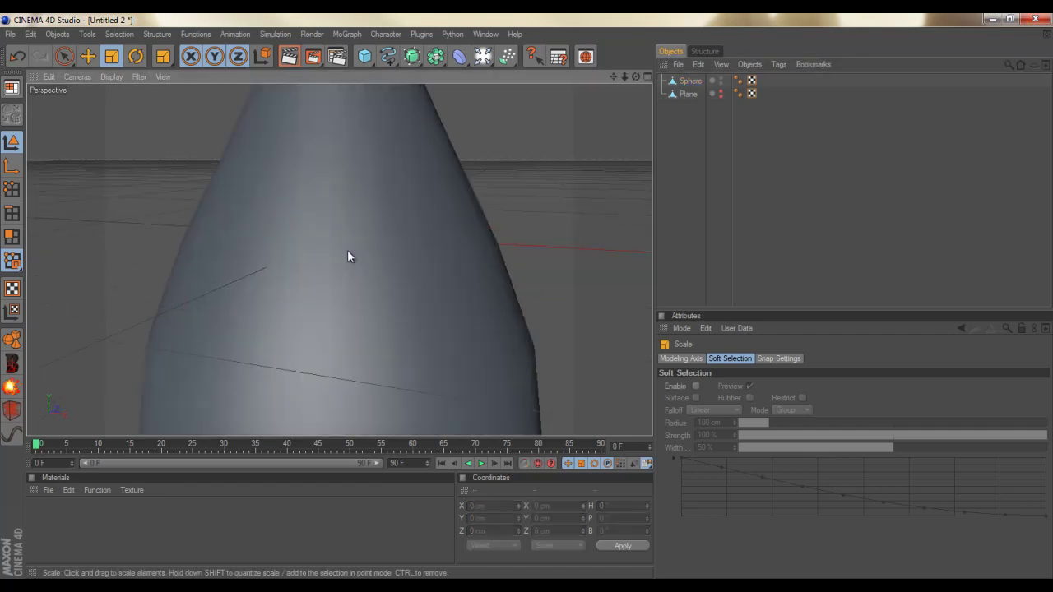
{"action": "scroll", "coordinate": [535, 418], "scroll_direction": "down", "scroll_amount": 6}
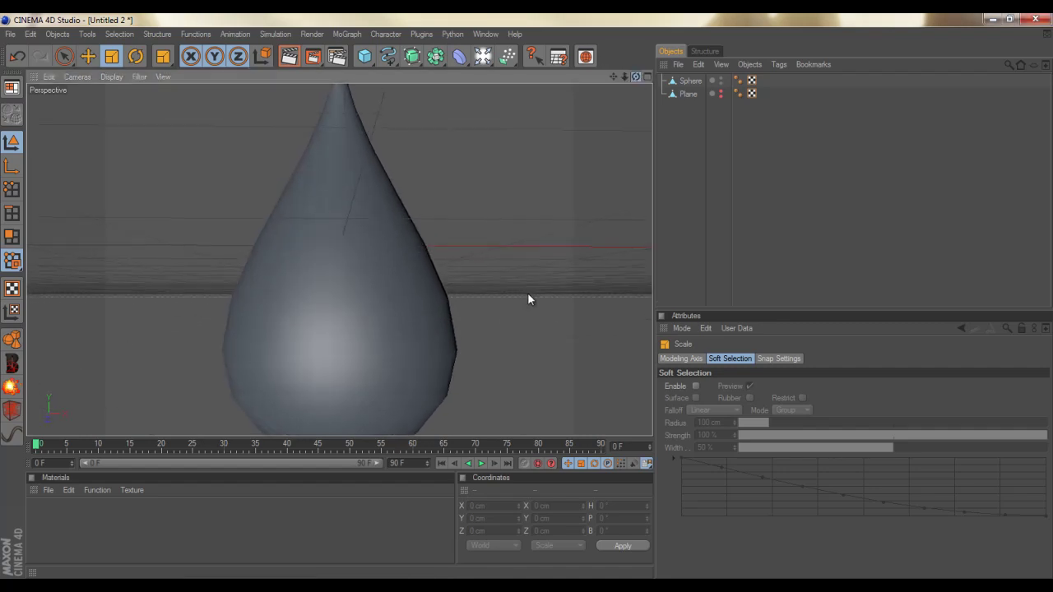
{"action": "scroll", "coordinate": [475, 198], "scroll_direction": "down", "scroll_amount": 5}
{"action": "scroll", "coordinate": [457, 205], "scroll_direction": "down", "scroll_amount": 2}
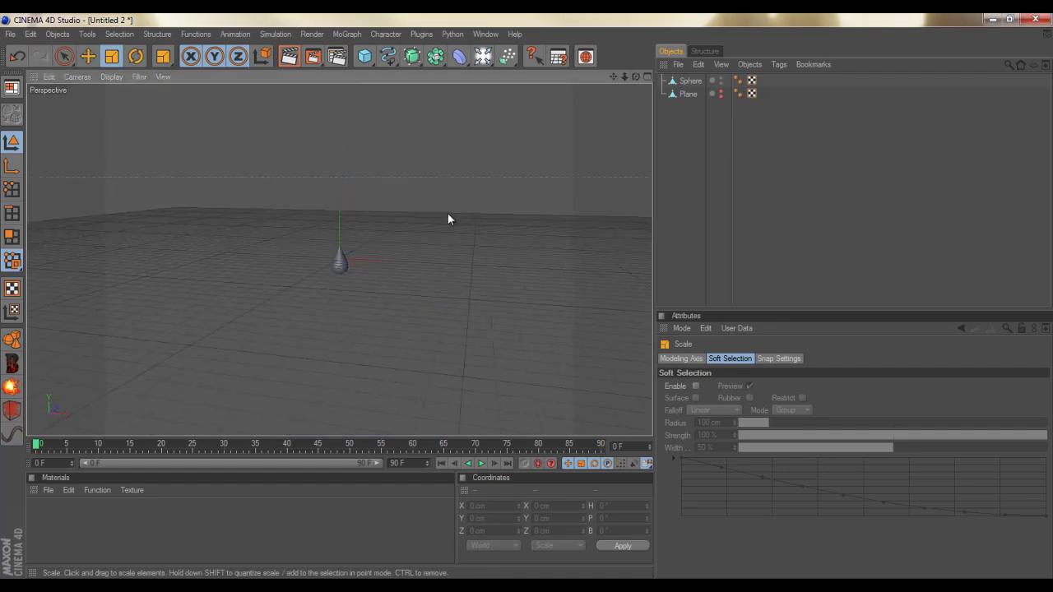
{"action": "scroll", "coordinate": [436, 239], "scroll_direction": "up", "scroll_amount": 6}
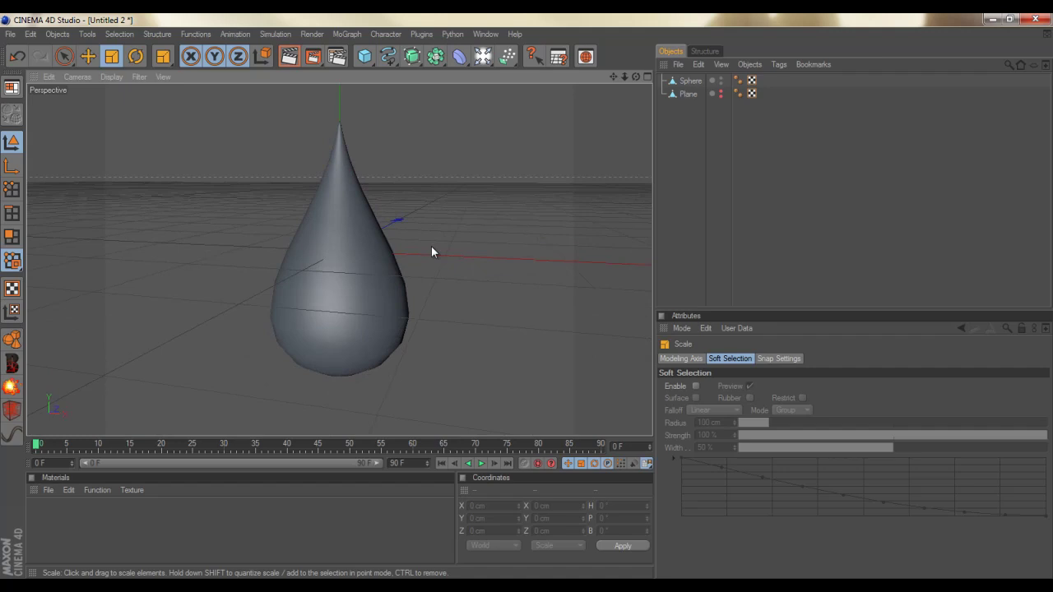
{"action": "scroll", "coordinate": [432, 253], "scroll_direction": "down", "scroll_amount": 5}
{"action": "scroll", "coordinate": [424, 234], "scroll_direction": "up", "scroll_amount": 6}
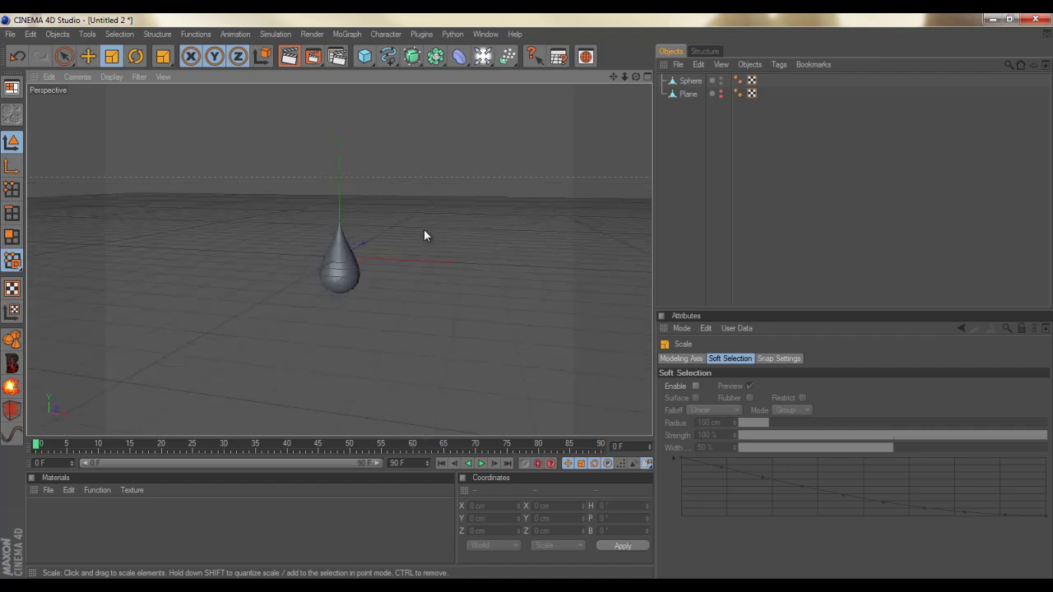
- Shrink the teardrop Sphere to a few centimetres and raise it slightly
{"action": "left_click", "coordinate": [688, 82]}
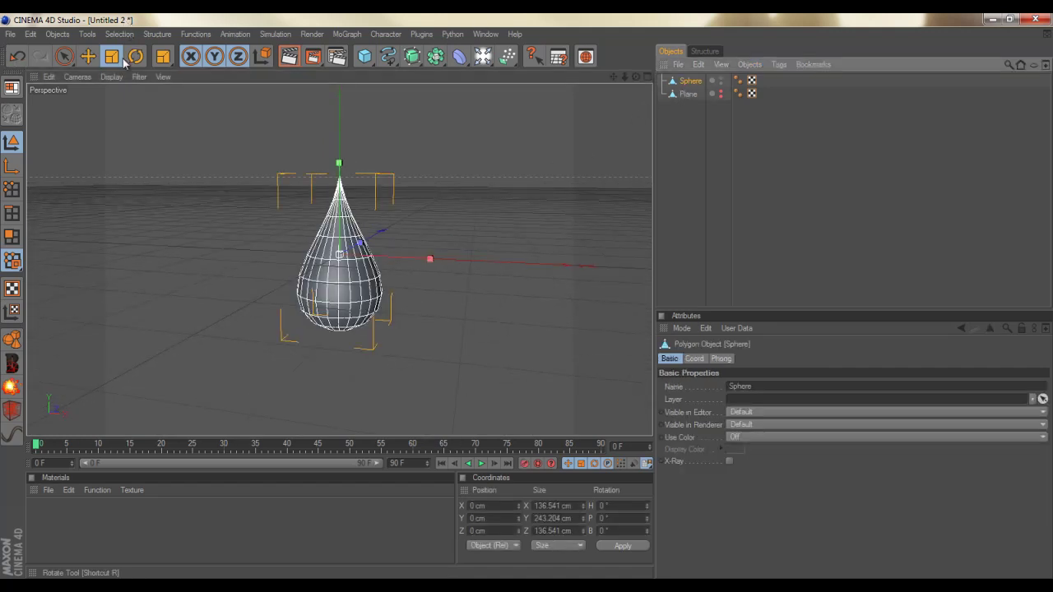
{"action": "left_click_drag", "start_coordinate": [336, 260], "coordinate": [526, 297]}
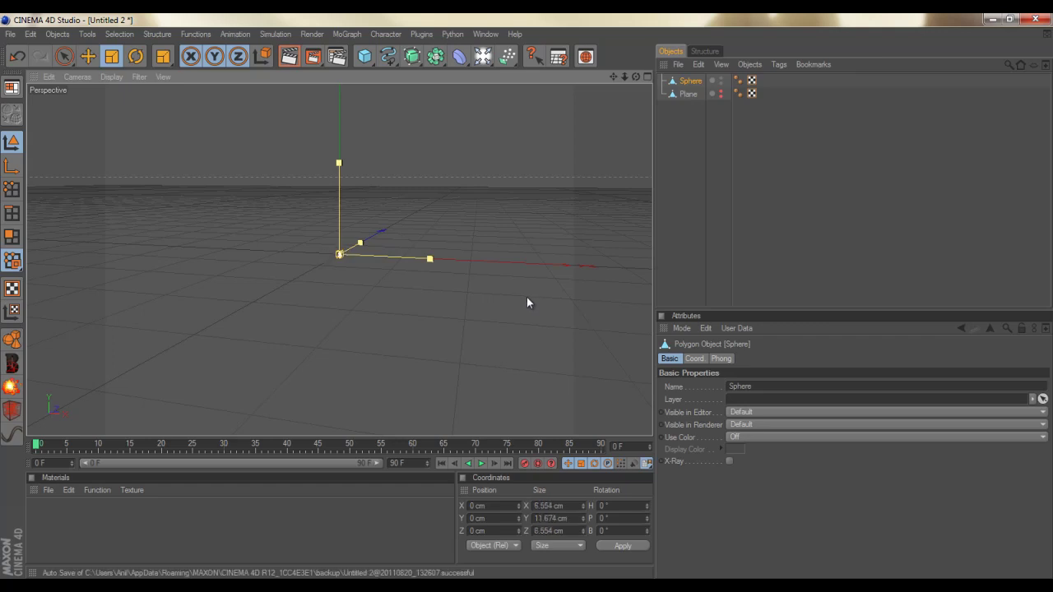
{"action": "left_click", "coordinate": [527, 297]}
{"action": "key", "text": "ctrl+z"}
{"action": "key", "text": "ctrl+y"}
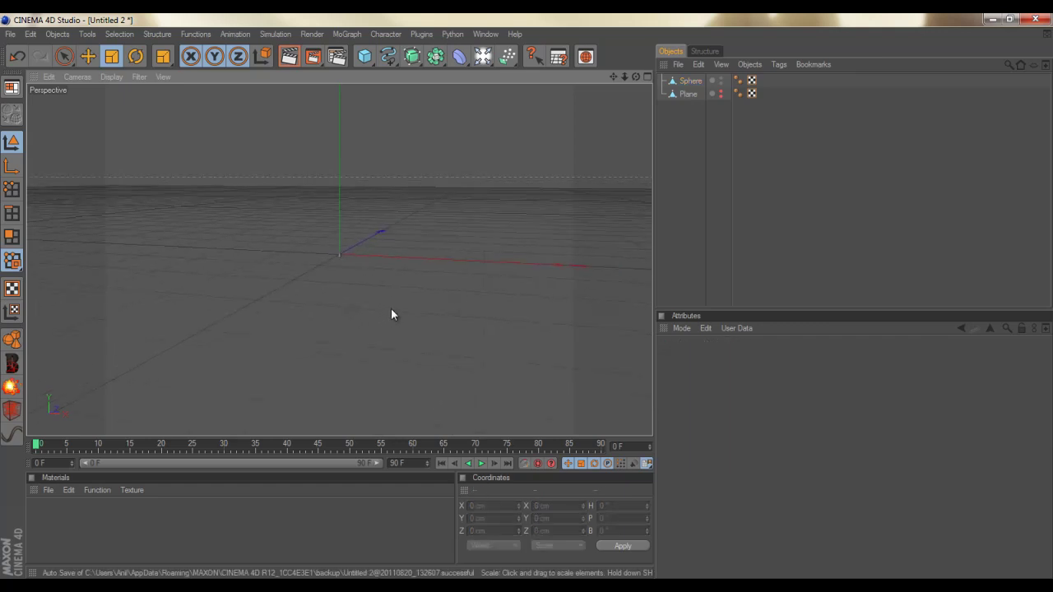
{"action": "left_click", "coordinate": [339, 252]}
{"action": "key", "text": "e"}
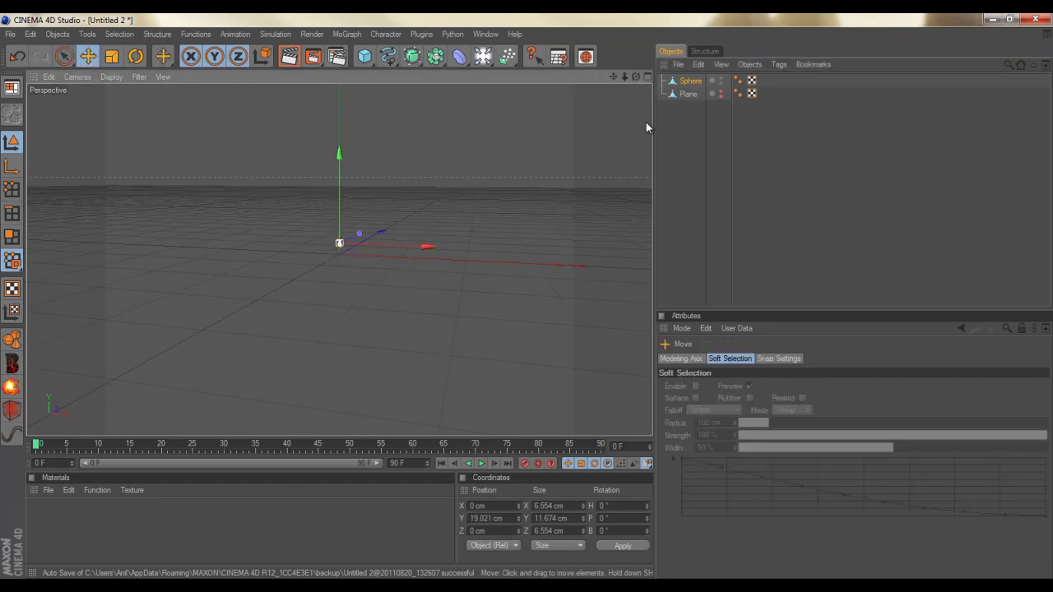
- Make the Plane visible again and add a particle Emitter
{"action": "left_click", "coordinate": [686, 94]}
{"action": "left_click", "coordinate": [721, 95]}
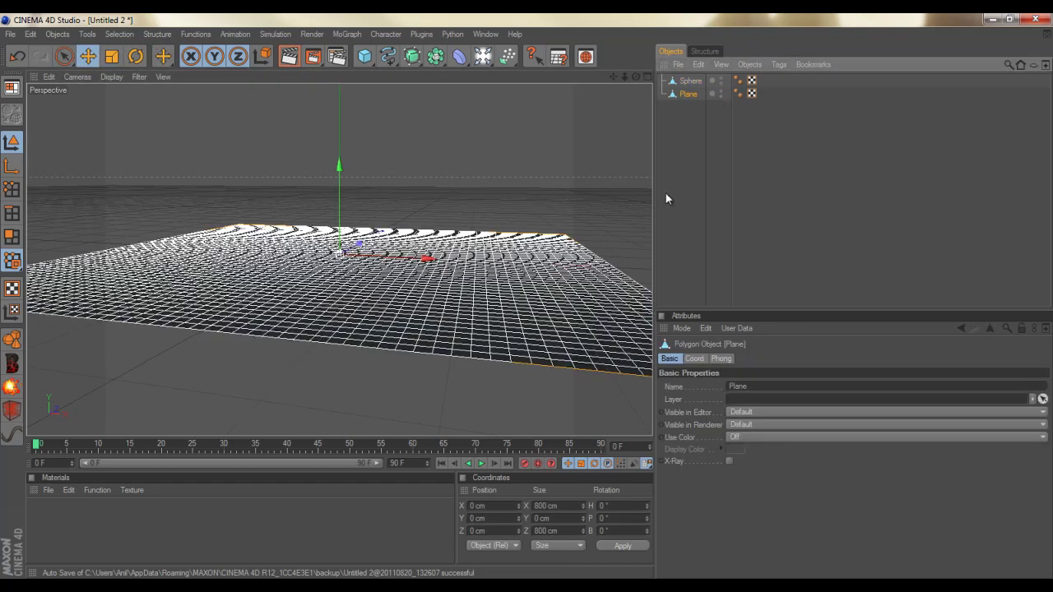
{"action": "left_click", "coordinate": [678, 234]}
{"action": "left_click_drag", "start_coordinate": [454, 229], "coordinate": [370, 190], "text": "alt"}
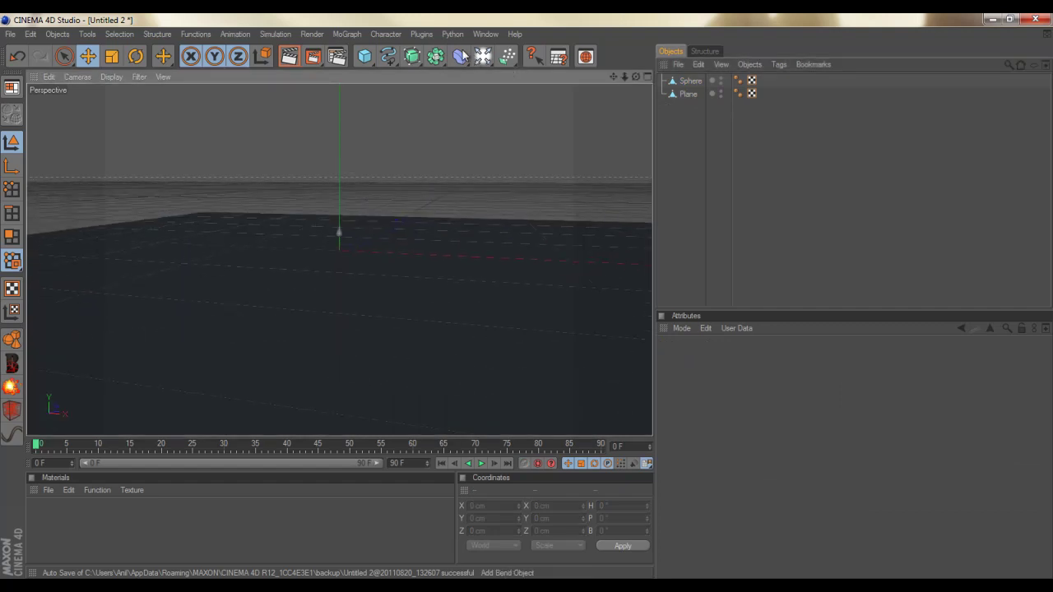
{"action": "left_click_drag", "start_coordinate": [512, 64], "coordinate": [539, 74]}
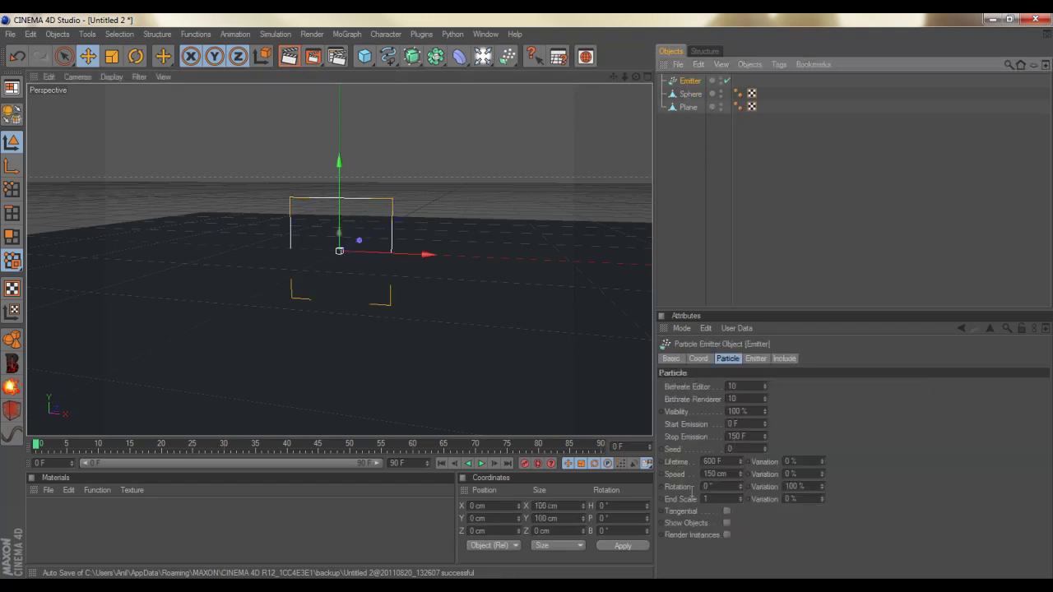
- Pitch the Emitter to -90° to face down and raise it above the Plane
{"action": "left_click", "coordinate": [620, 507]}
{"action": "left_click", "coordinate": [626, 517]}
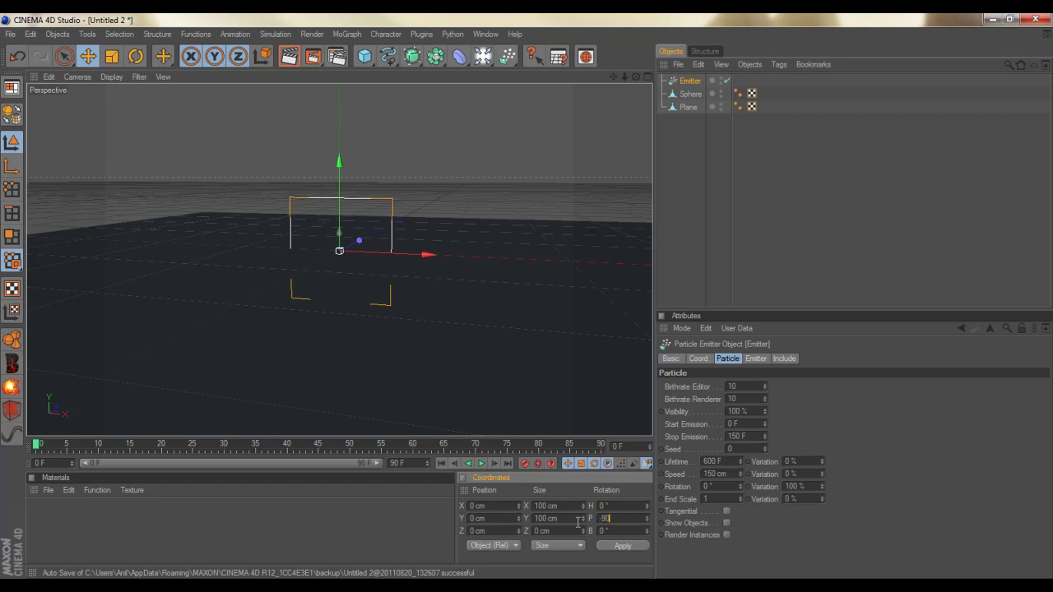
{"action": "type", "text": "-90"}
{"action": "left_click", "coordinate": [617, 547]}
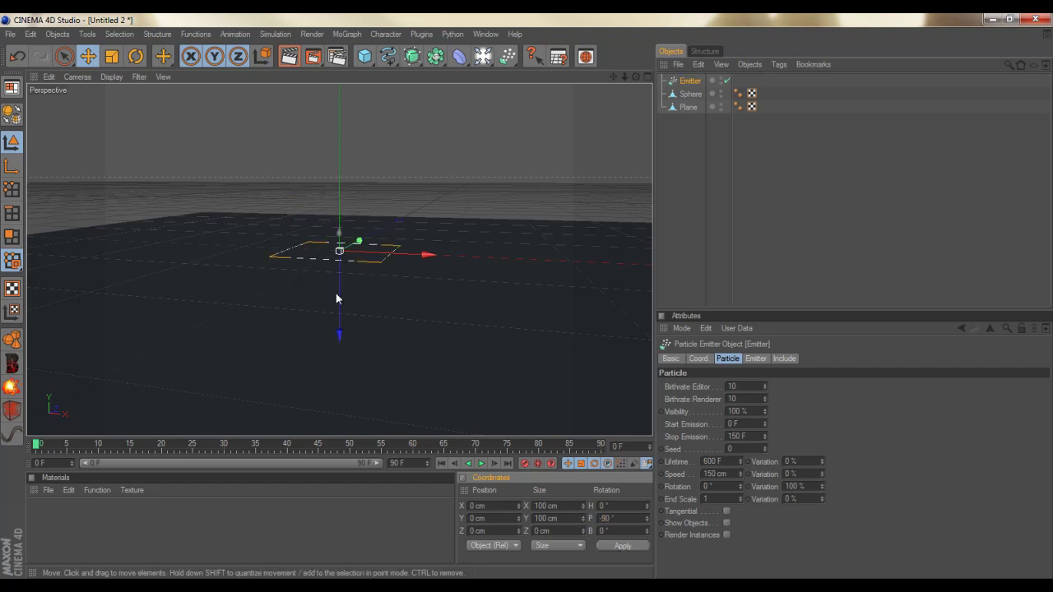
{"action": "left_click_drag", "start_coordinate": [340, 296], "coordinate": [320, 350]}
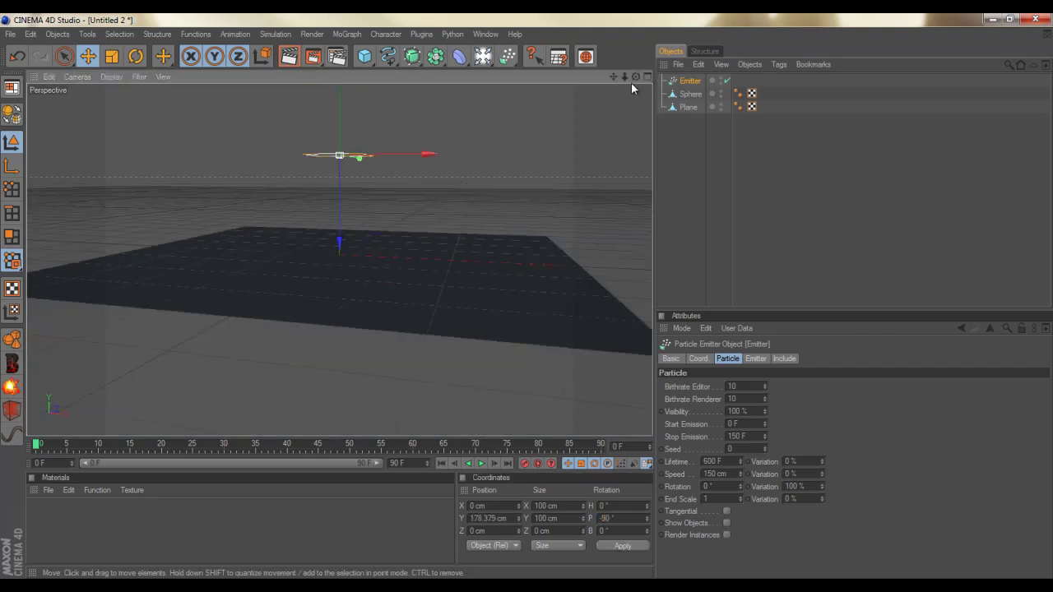
{"action": "left_click_drag", "start_coordinate": [636, 77], "coordinate": [543, 312]}
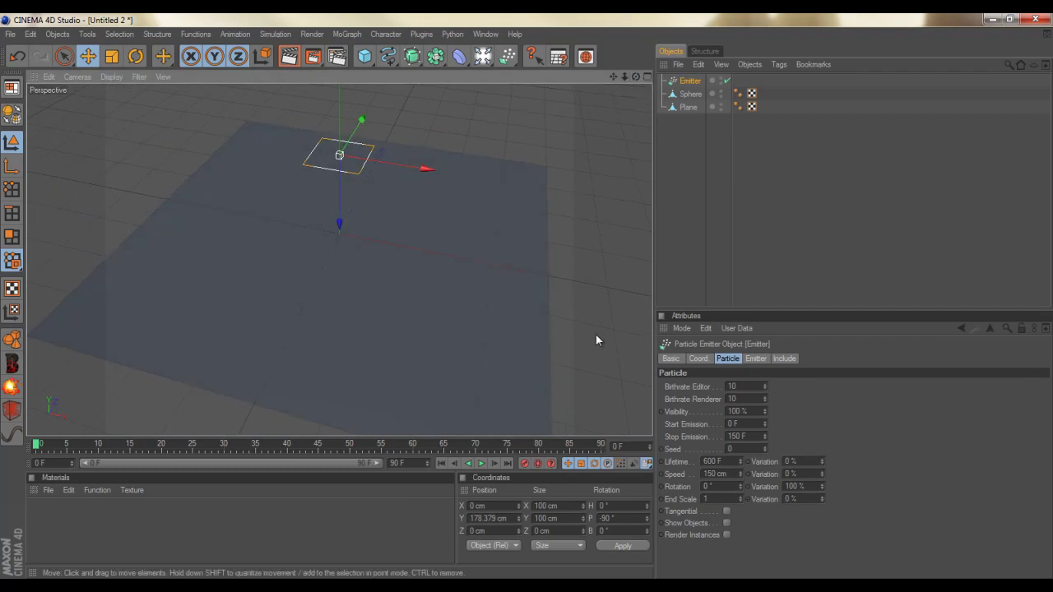
- Scale the Emitter to about 615 × 615 cm
{"action": "left_click", "coordinate": [112, 56]}
{"action": "left_click_drag", "start_coordinate": [493, 292], "coordinate": [531, 306]}
{"action": "left_click_drag", "start_coordinate": [637, 77], "coordinate": [339, 221]}
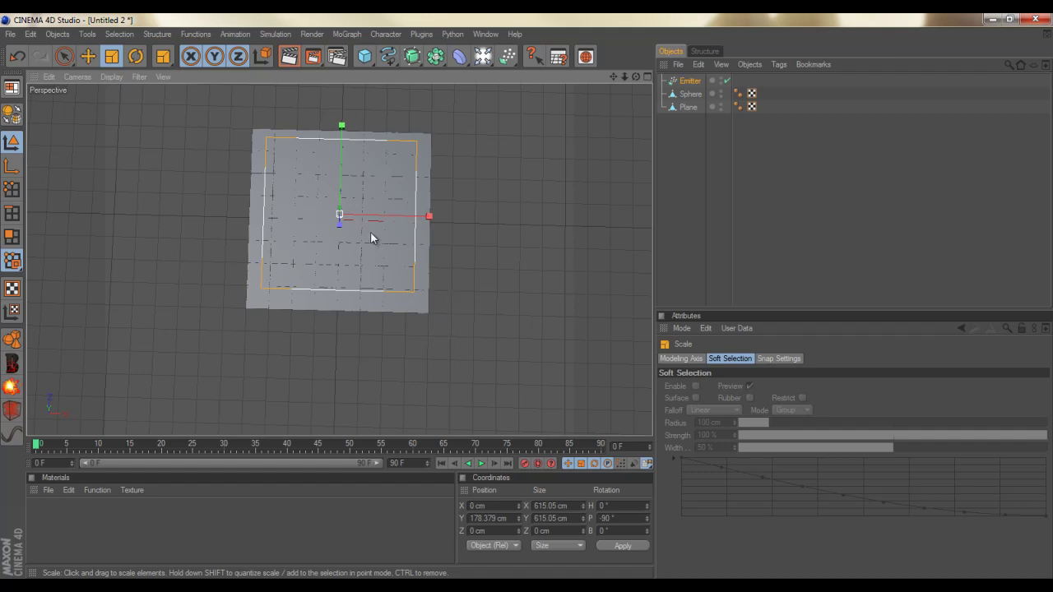
- Set the Emitter's editor and renderer birthrates to 50 and parent the Sphere under it
{"action": "left_click_drag", "start_coordinate": [370, 231], "coordinate": [526, 295]}
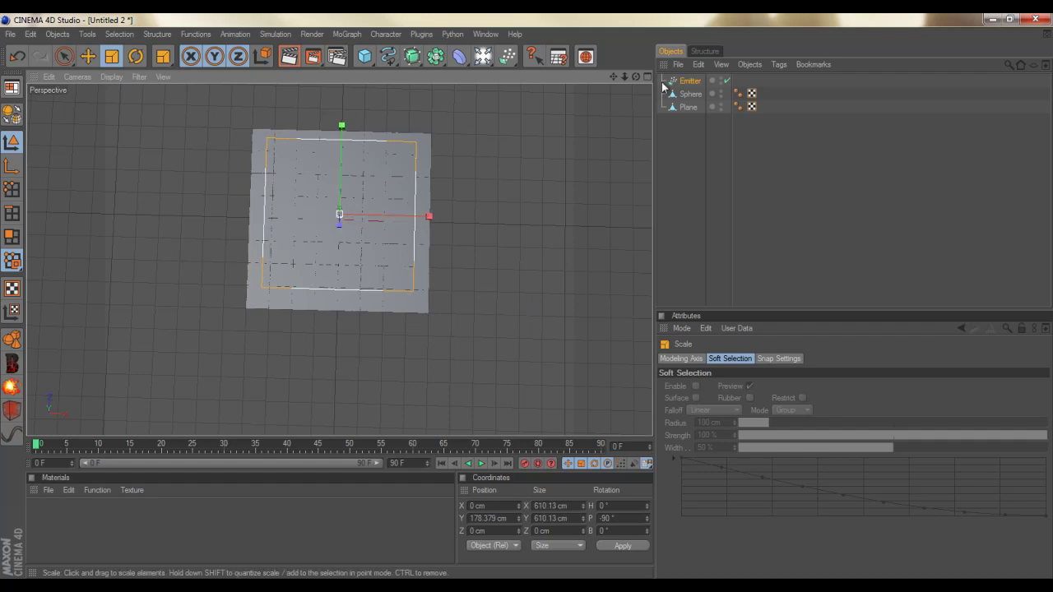
{"action": "left_click", "coordinate": [689, 80]}
{"action": "left_click", "coordinate": [747, 391]}
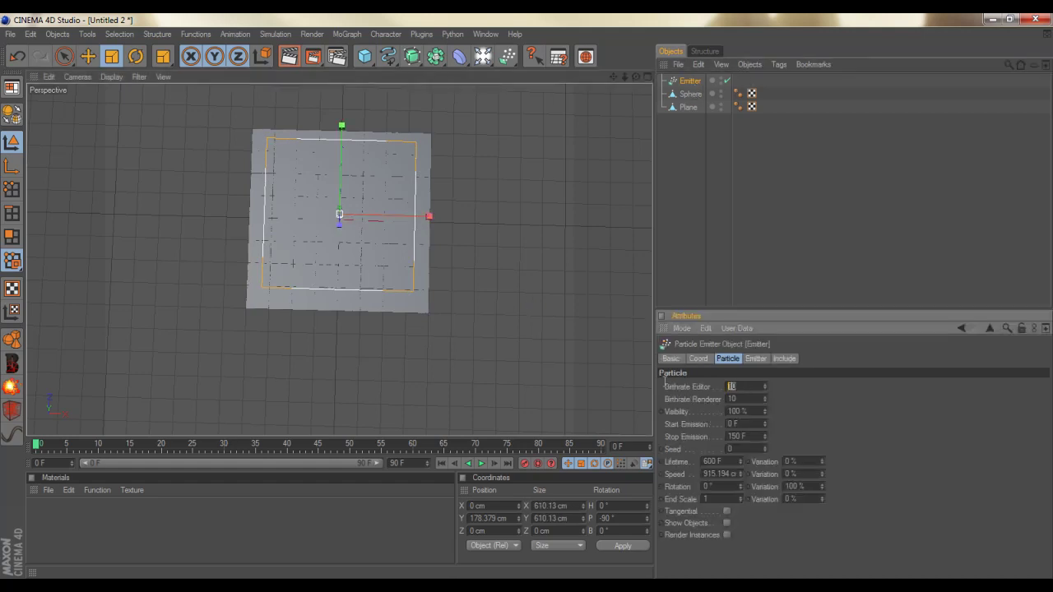
{"action": "left_click", "coordinate": [751, 400]}
{"action": "type", "text": "40"}
{"action": "key", "text": "shift+Tab"}
{"action": "type", "text": "50"}
{"action": "key", "text": "Tab"}
{"action": "type", "text": "50"}
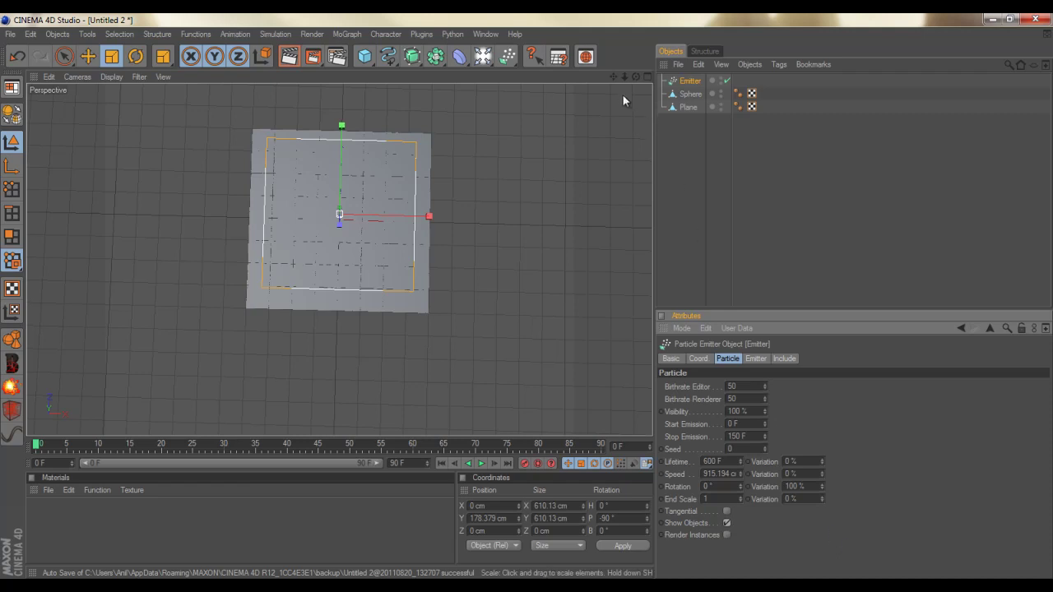
{"action": "left_click_drag", "start_coordinate": [636, 76], "coordinate": [526, 296]}
{"action": "left_click_drag", "start_coordinate": [693, 90], "coordinate": [696, 82]}
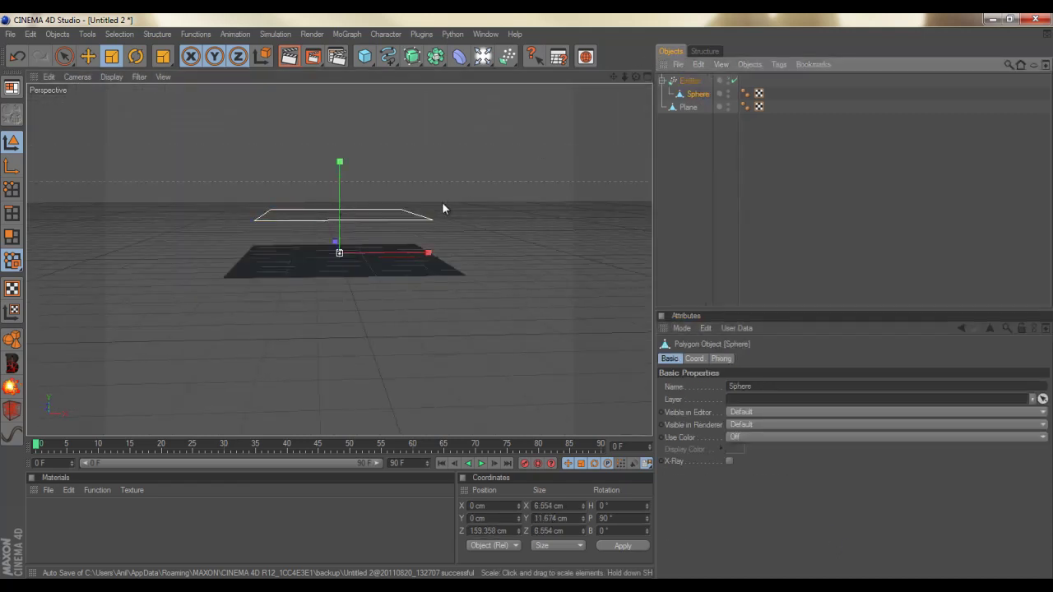
- Preview the falling particles and raise the emitter to about 461 cm above the plane
{"action": "scroll", "coordinate": [412, 379], "scroll_direction": "up", "scroll_amount": 3}
{"action": "left_click", "coordinate": [481, 463]}
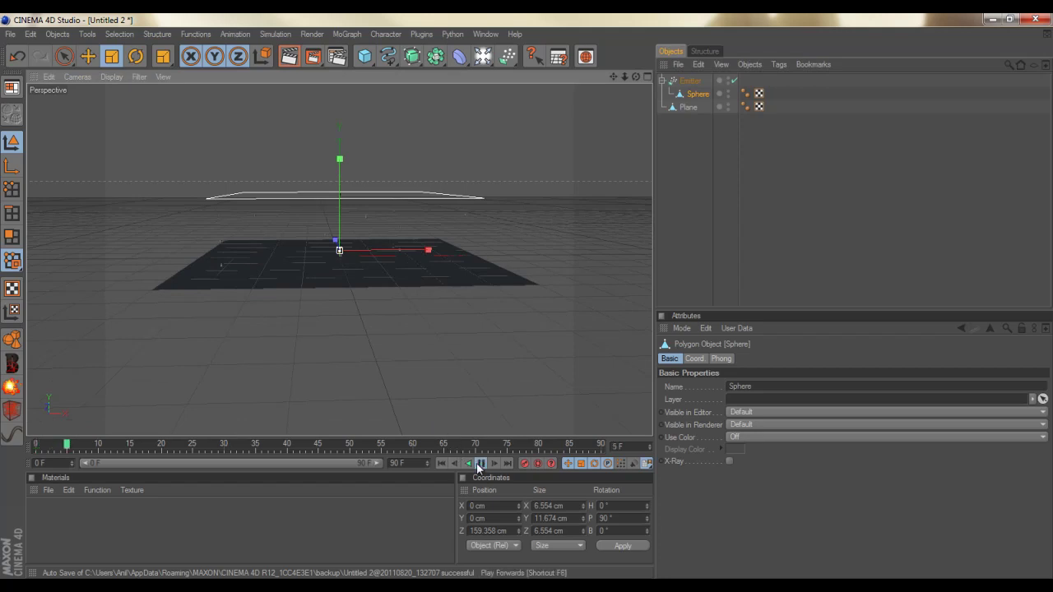
{"action": "left_click", "coordinate": [690, 81]}
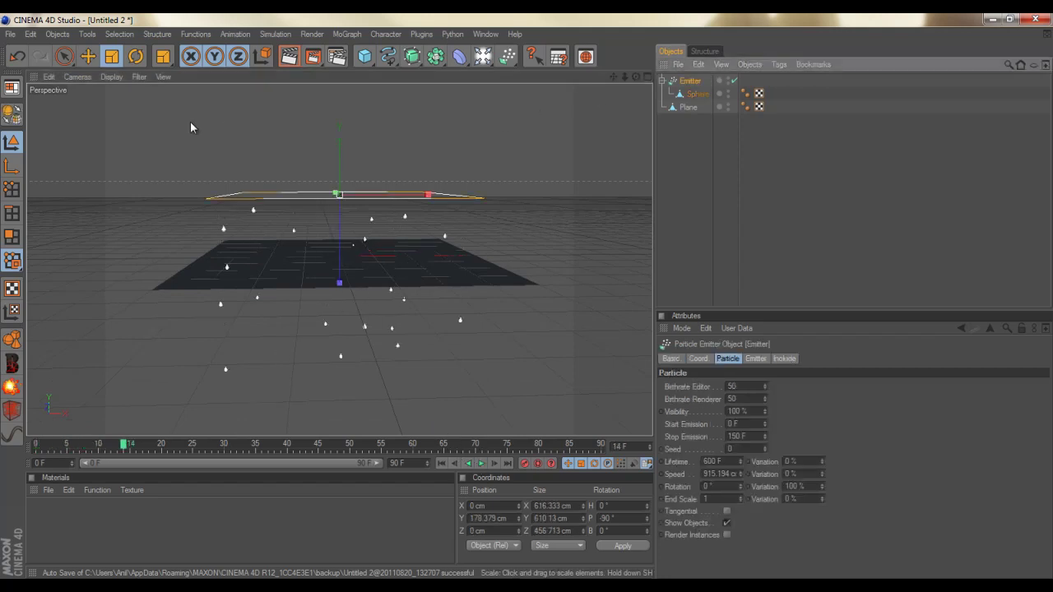
{"action": "key", "text": "e"}
{"action": "left_click_drag", "start_coordinate": [339, 278], "coordinate": [526, 295]}
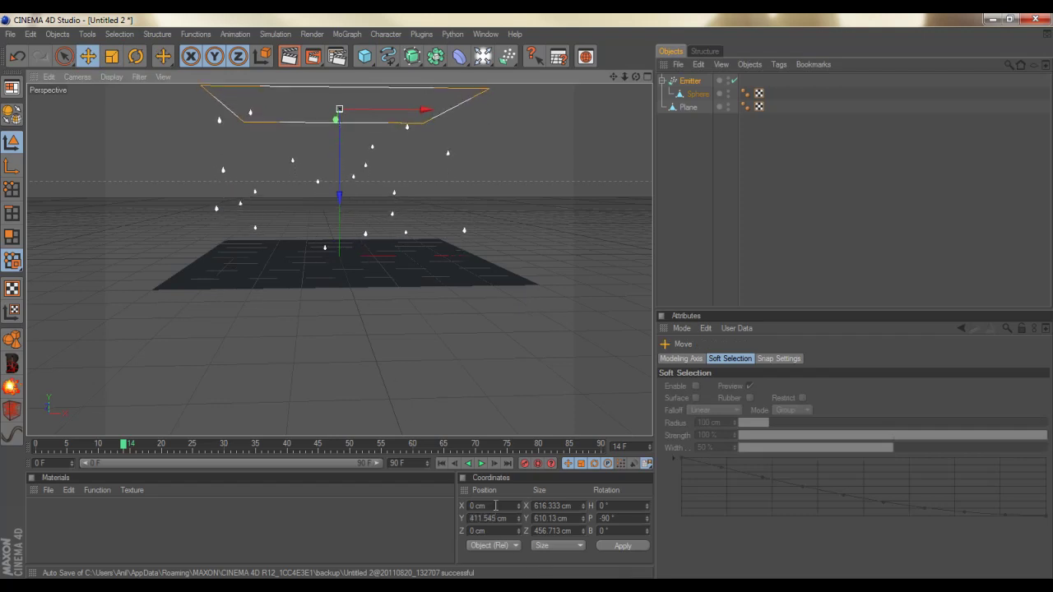
{"action": "left_click", "coordinate": [481, 463]}
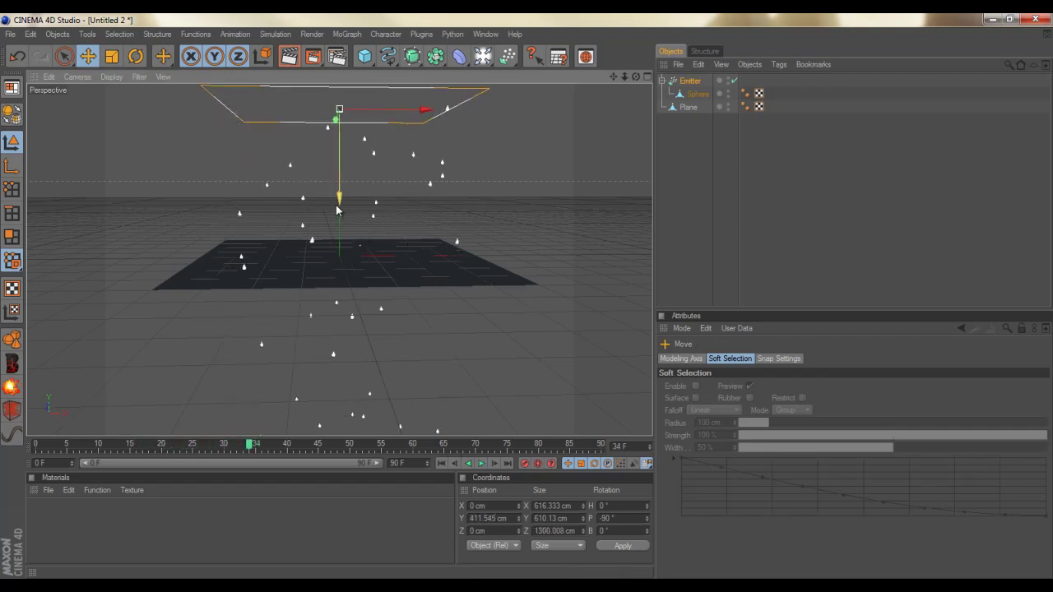
{"action": "left_click_drag", "start_coordinate": [337, 197], "coordinate": [363, 289]}
{"action": "scroll", "coordinate": [527, 301], "scroll_direction": "up", "scroll_amount": 5}
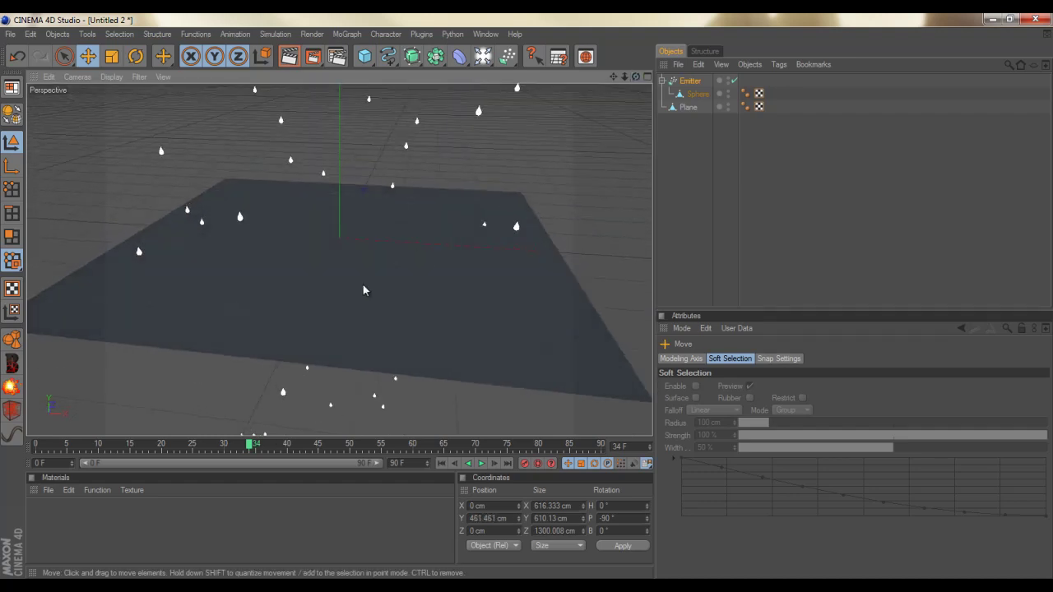
{"action": "left_click", "coordinate": [310, 312]}
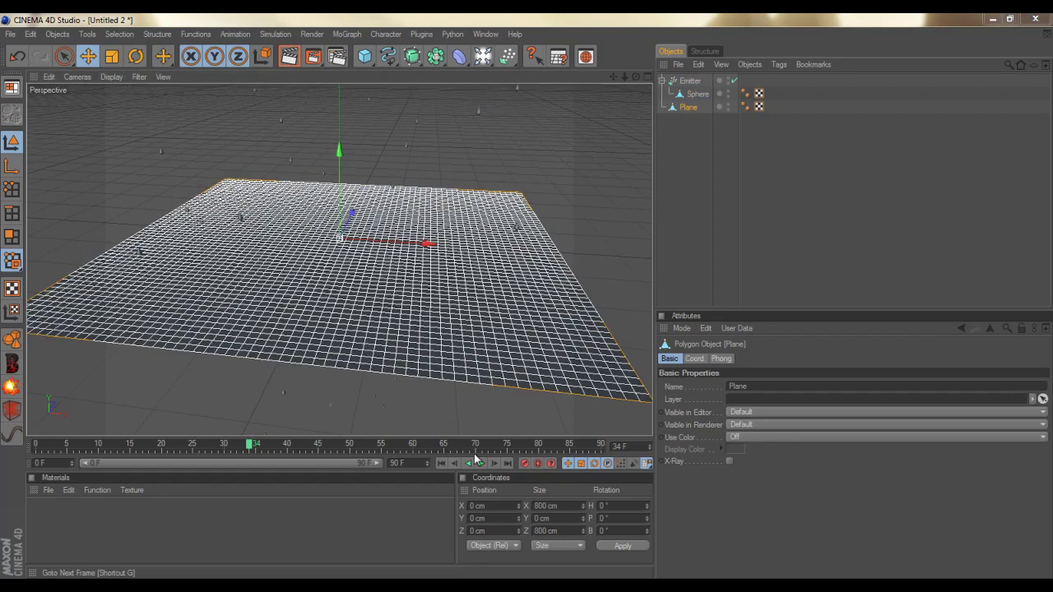
- Create a new material, Mat, and apply it to the plane
{"action": "left_click", "coordinate": [48, 490]}
{"action": "left_click", "coordinate": [75, 323]}
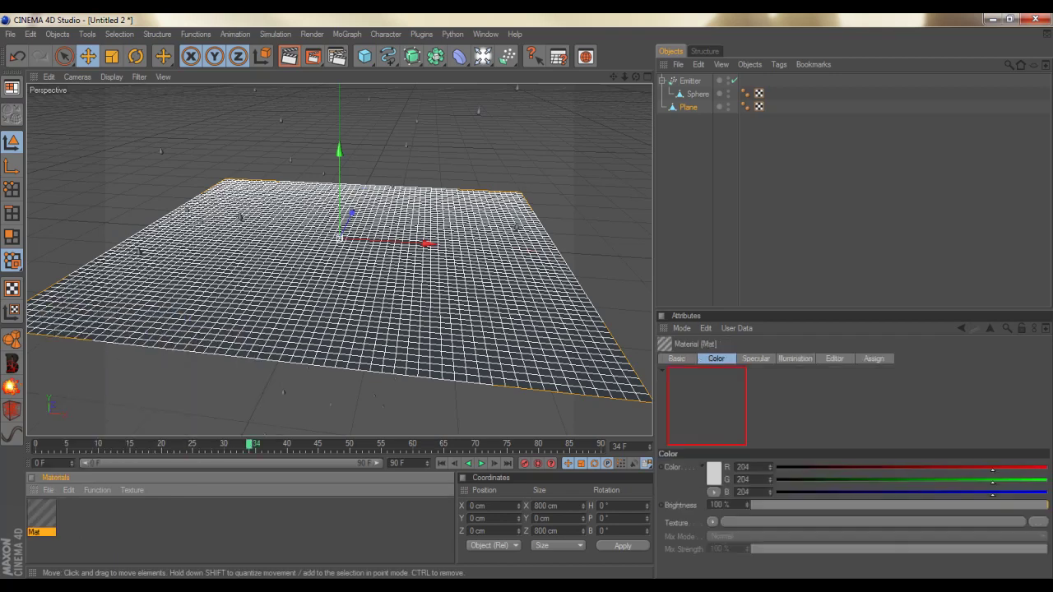
{"action": "mouse_move", "coordinate": [43, 516]}
{"action": "left_mouse_down"}
{"action": "mouse_move", "coordinate": [200, 381]}
{"action": "mouse_move", "coordinate": [205, 345]}
{"action": "left_mouse_up"}
- Enable Mat's Reflection channel and lower its brightness to about 17%
{"action": "left_click", "coordinate": [45, 526]}
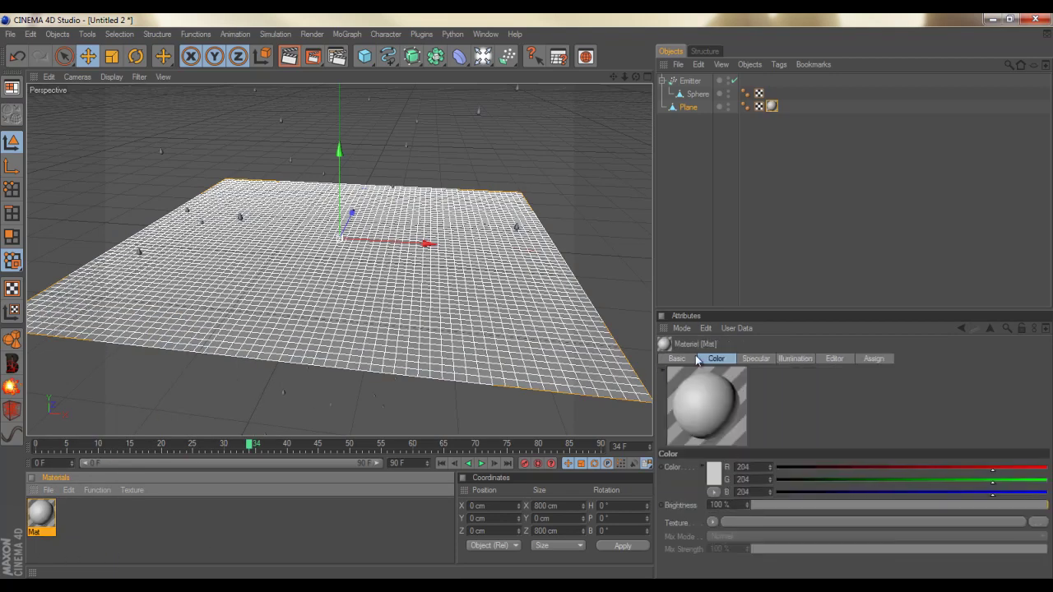
{"action": "left_click", "coordinate": [690, 360]}
{"action": "left_click", "coordinate": [705, 515]}
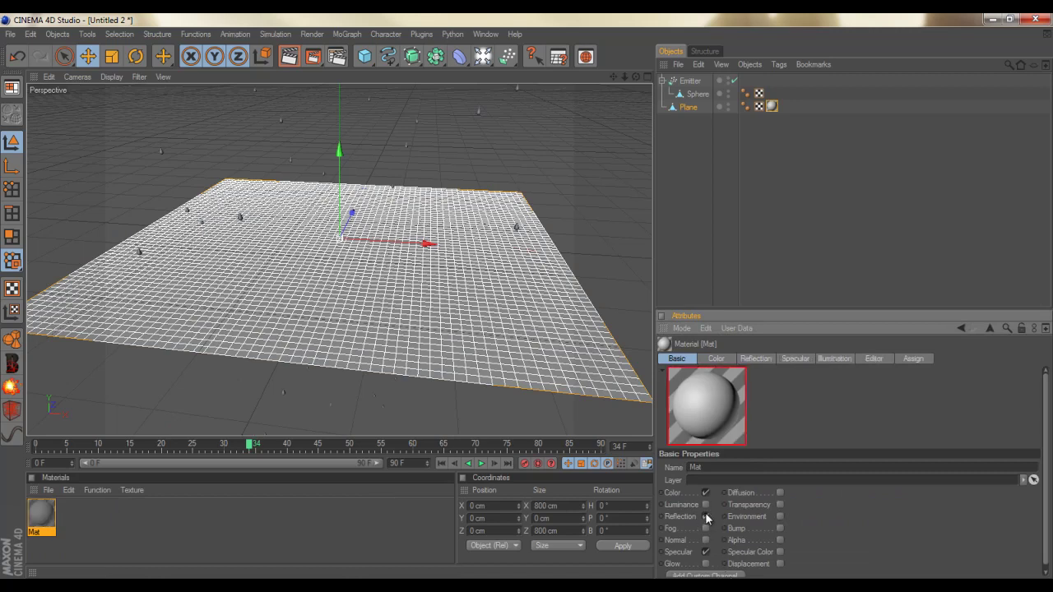
{"action": "left_click", "coordinate": [750, 362]}
{"action": "left_click_drag", "start_coordinate": [747, 507], "coordinate": [802, 507]}
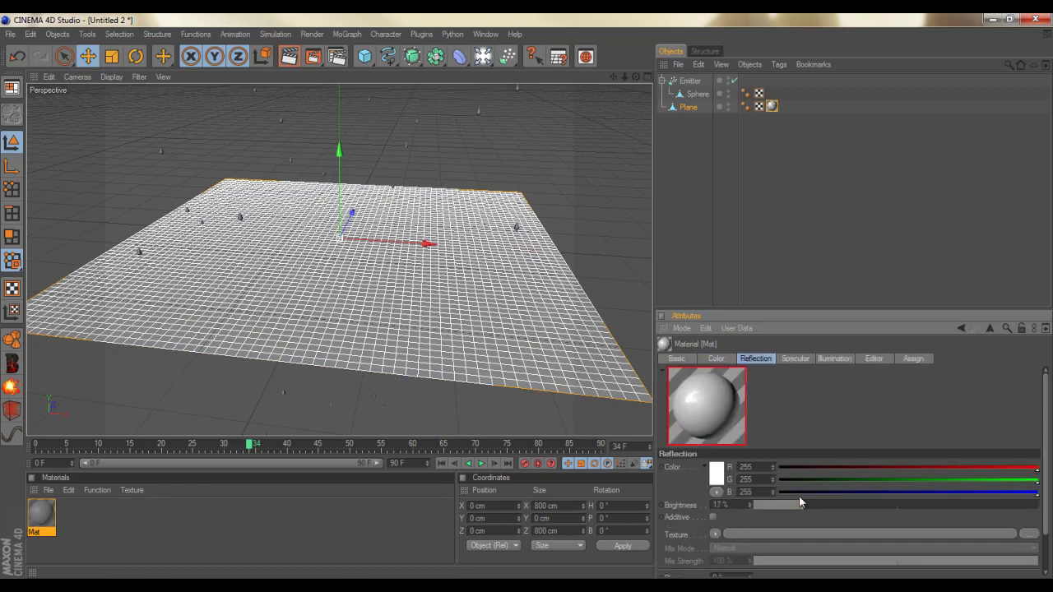
- Enable Mat's Displacement channel and use the Effects > Ripple shader as its texture
{"action": "left_click", "coordinate": [682, 362]}
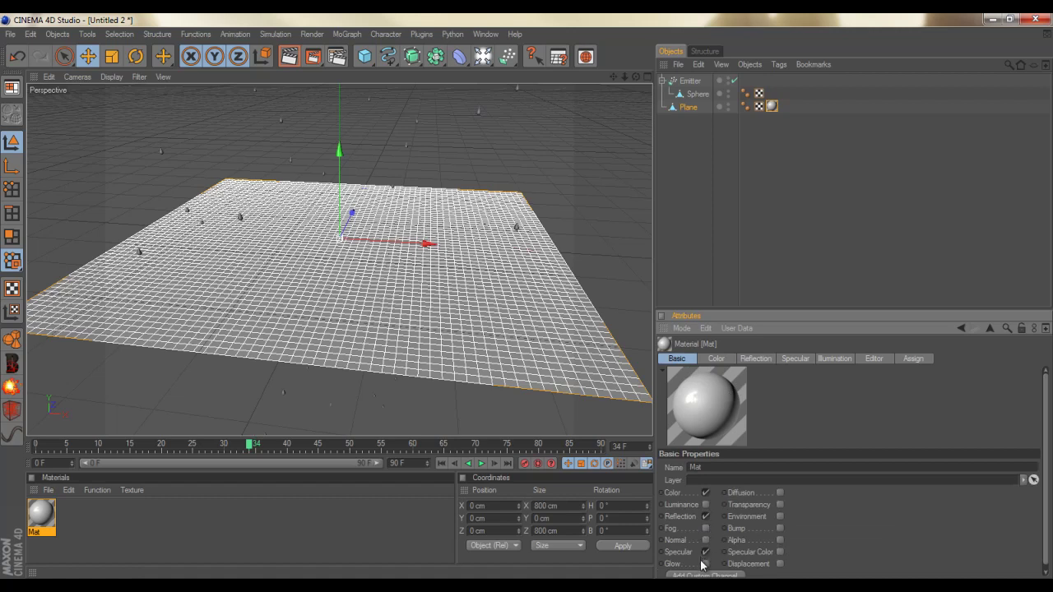
{"action": "left_click", "coordinate": [780, 564]}
{"action": "left_click", "coordinate": [862, 360]}
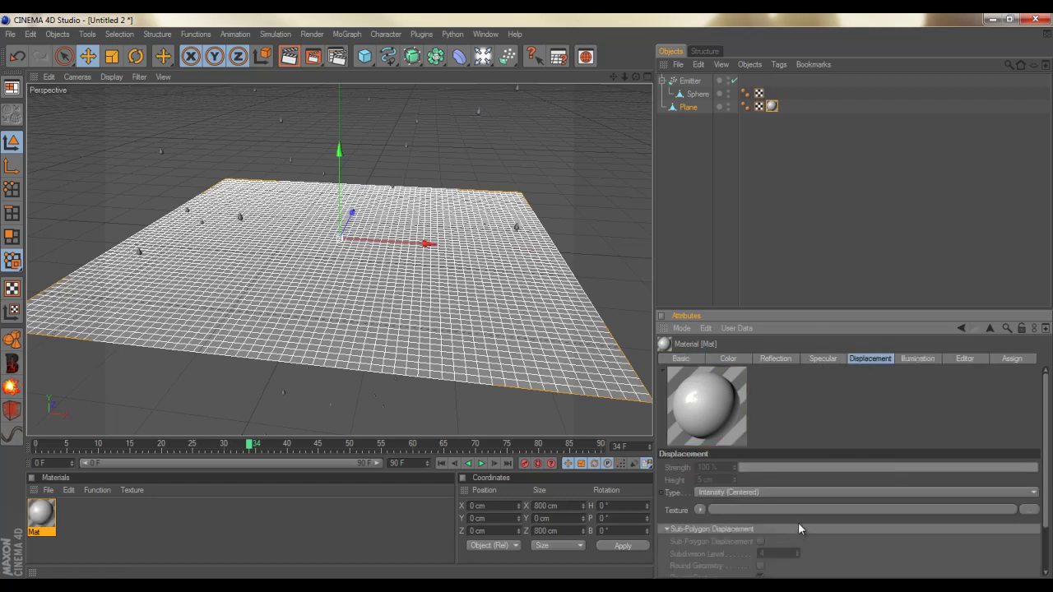
{"action": "left_click", "coordinate": [701, 510]}
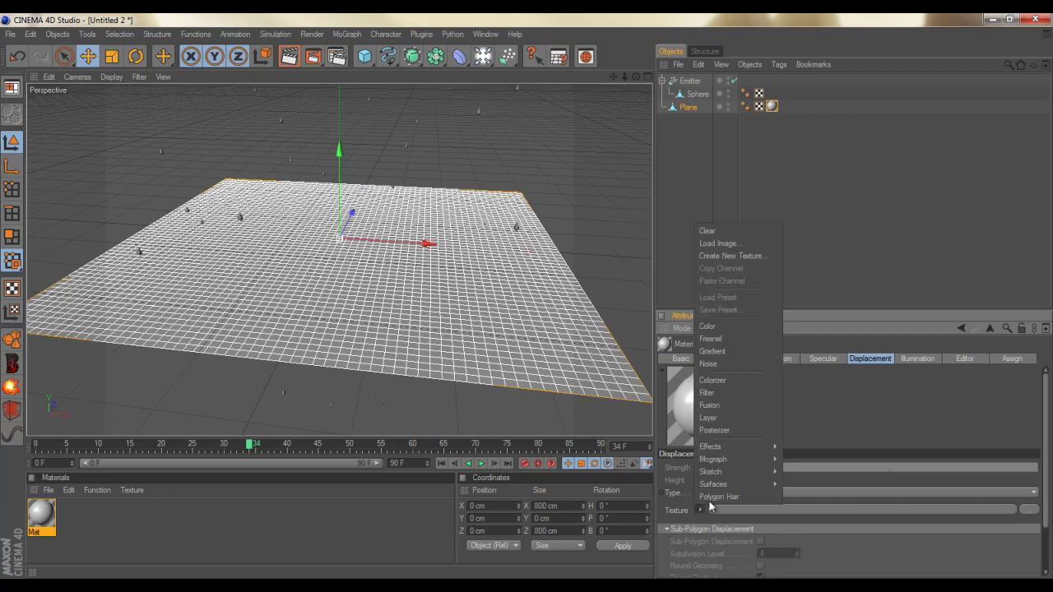
{"action": "mouse_move", "coordinate": [733, 451]}
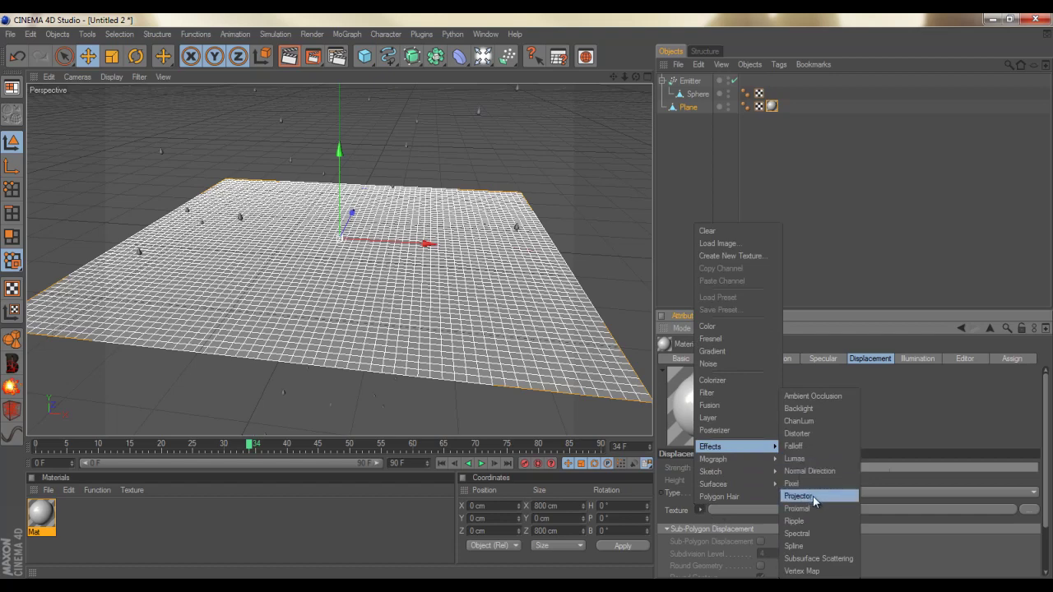
{"action": "left_click", "coordinate": [810, 521]}
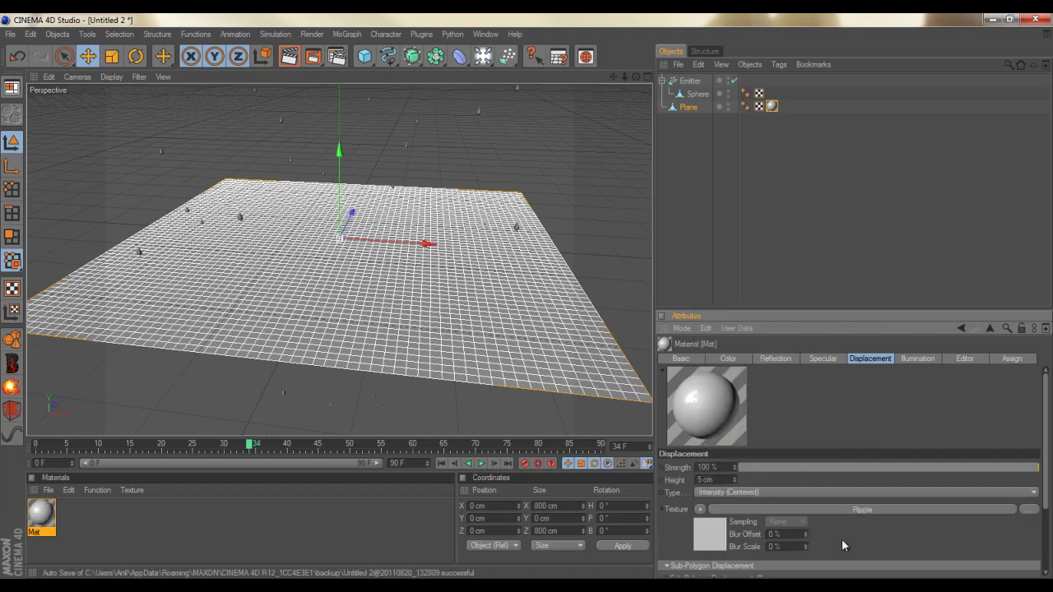
- Set the Ripple shader's wave length to 35 cm, falloff to 10% and periods to 3
{"action": "left_click", "coordinate": [852, 511]}
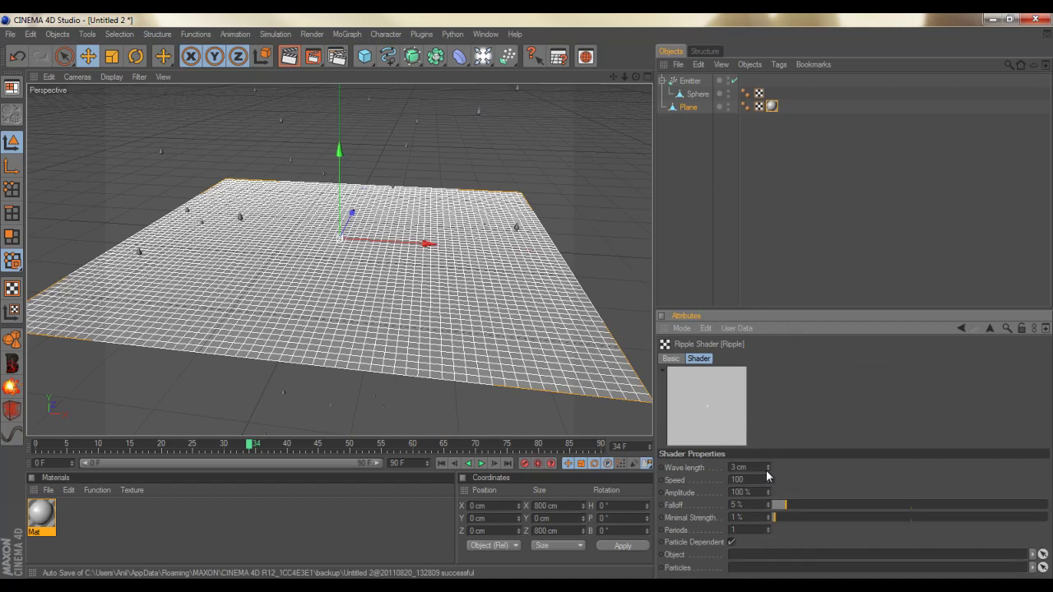
{"action": "left_click_drag", "start_coordinate": [767, 465], "coordinate": [733, 468]}
{"action": "type", "text": "35"}
{"action": "key", "text": "Return"}
{"action": "key", "text": "Tab"}
{"action": "type", "text": "10"}
{"action": "key", "text": "Tab"}
{"action": "type", "text": "3"}
{"action": "key", "text": "Tab"}
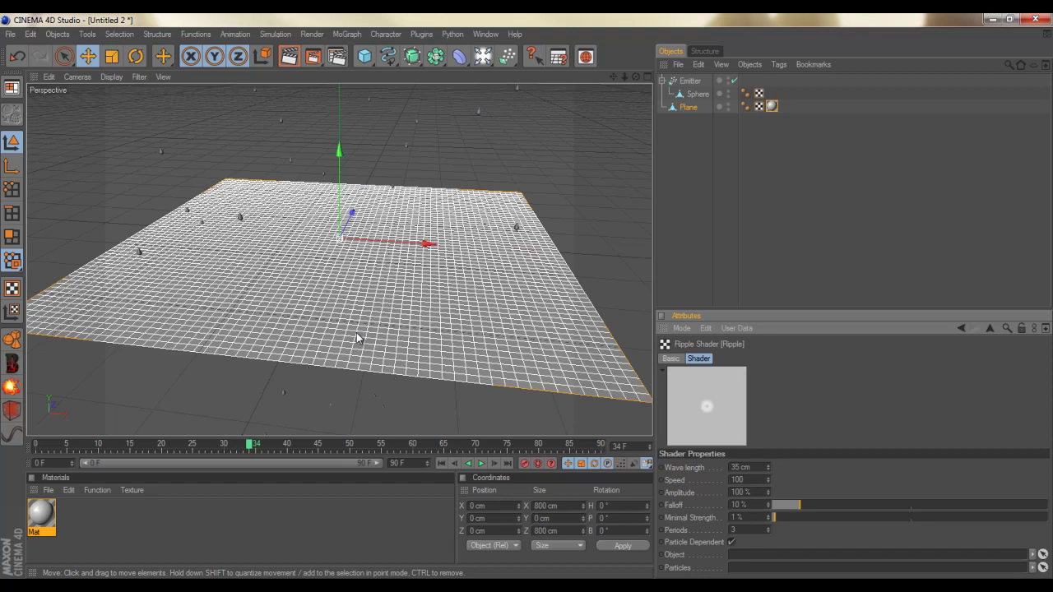
- Link the Emitter as the Ripple shader's particle source
{"action": "left_click", "coordinate": [685, 82]}
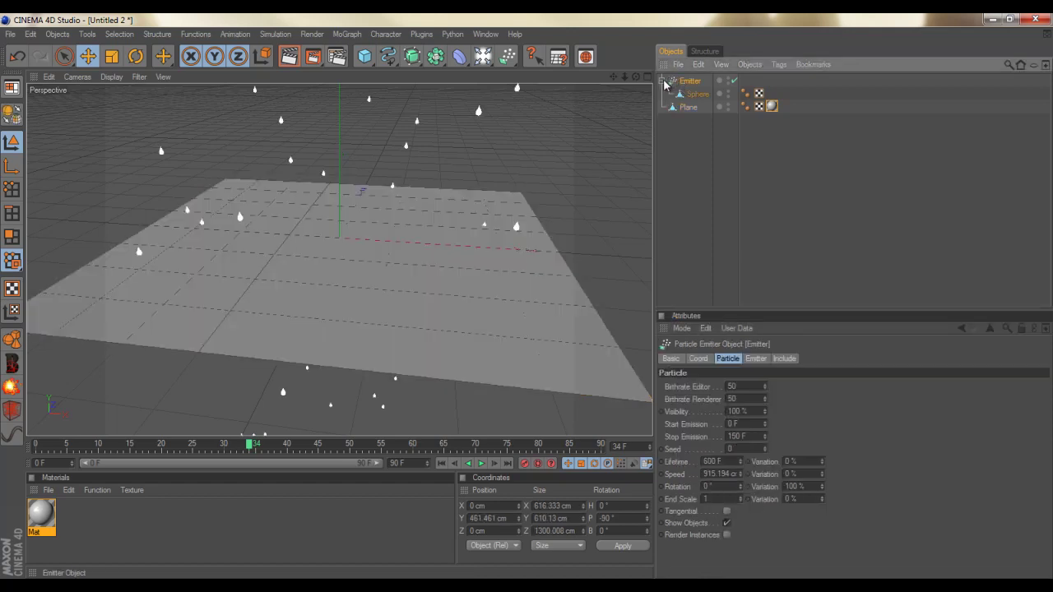
{"action": "left_click", "coordinate": [663, 81]}
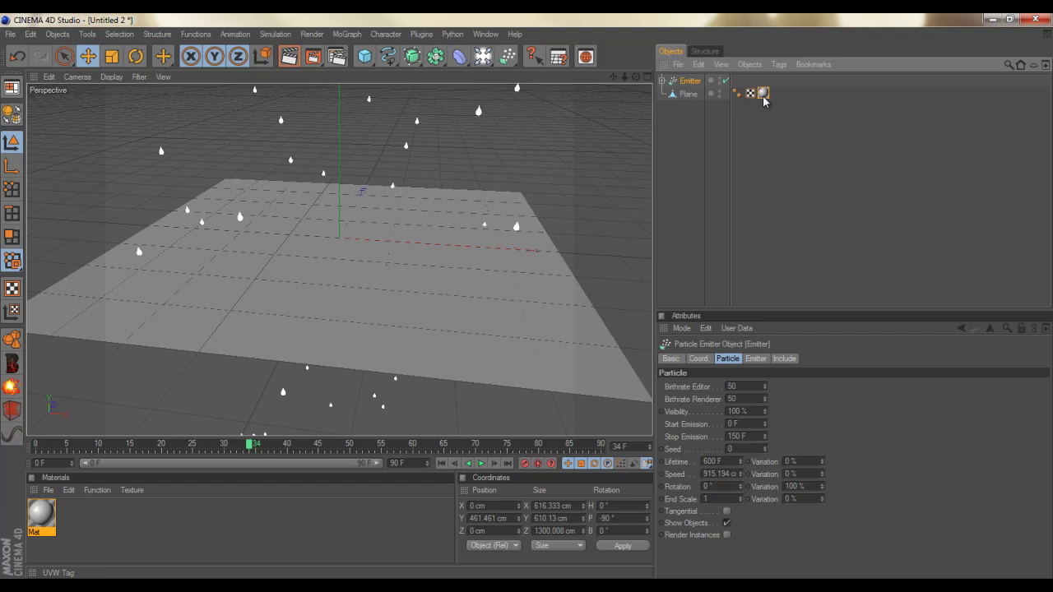
{"action": "left_click", "coordinate": [38, 519]}
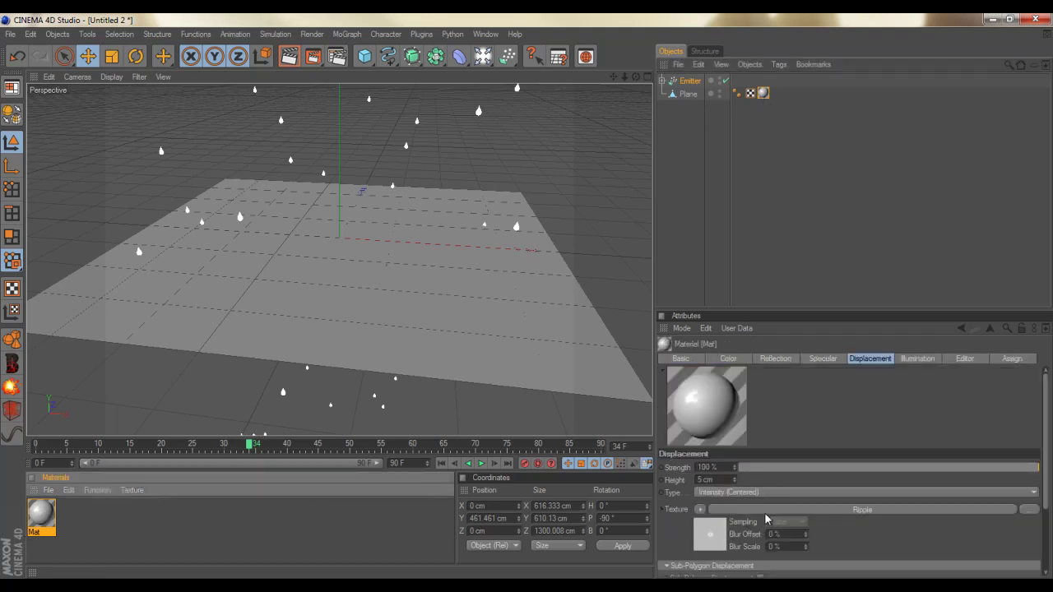
{"action": "left_click", "coordinate": [765, 510]}
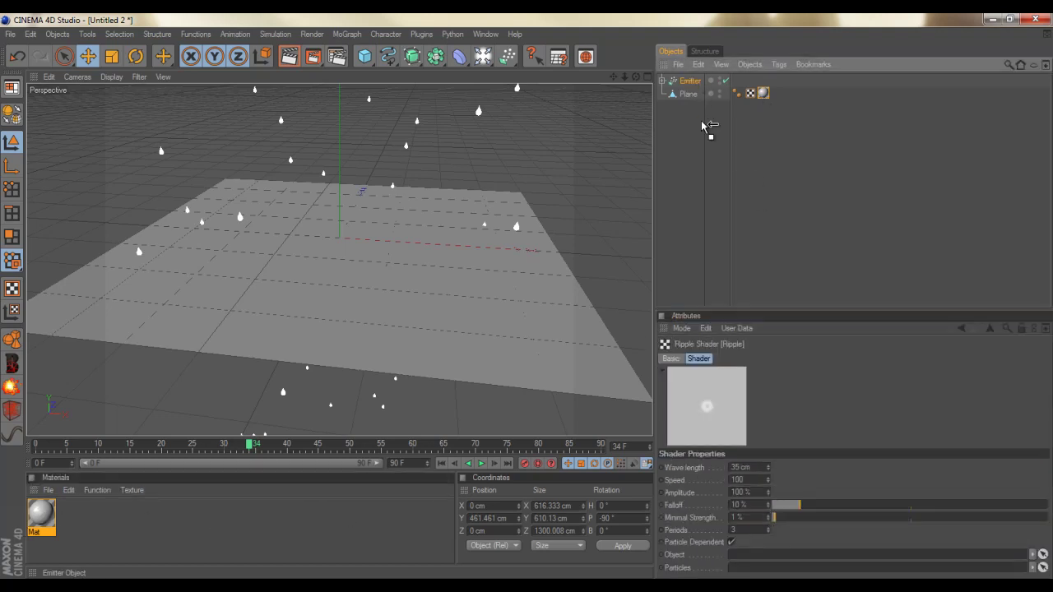
{"action": "left_click_drag", "start_coordinate": [709, 126], "coordinate": [741, 572]}
- Link the Plane as the Ripple shader's object, keeping Minimal Strength at 1%
{"action": "left_click", "coordinate": [688, 94]}
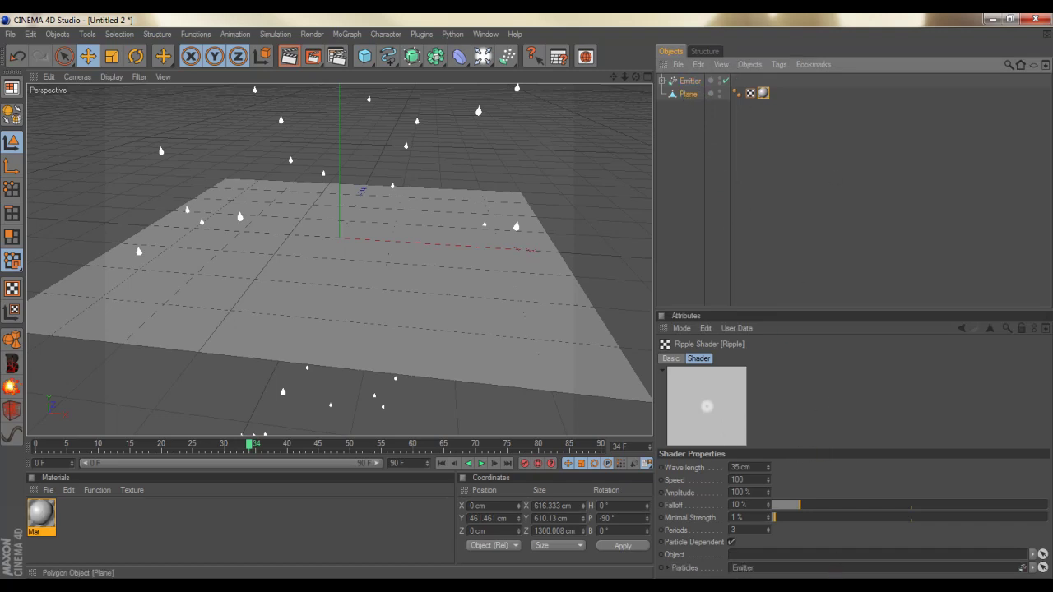
{"action": "left_click_drag", "start_coordinate": [757, 572], "coordinate": [737, 555]}
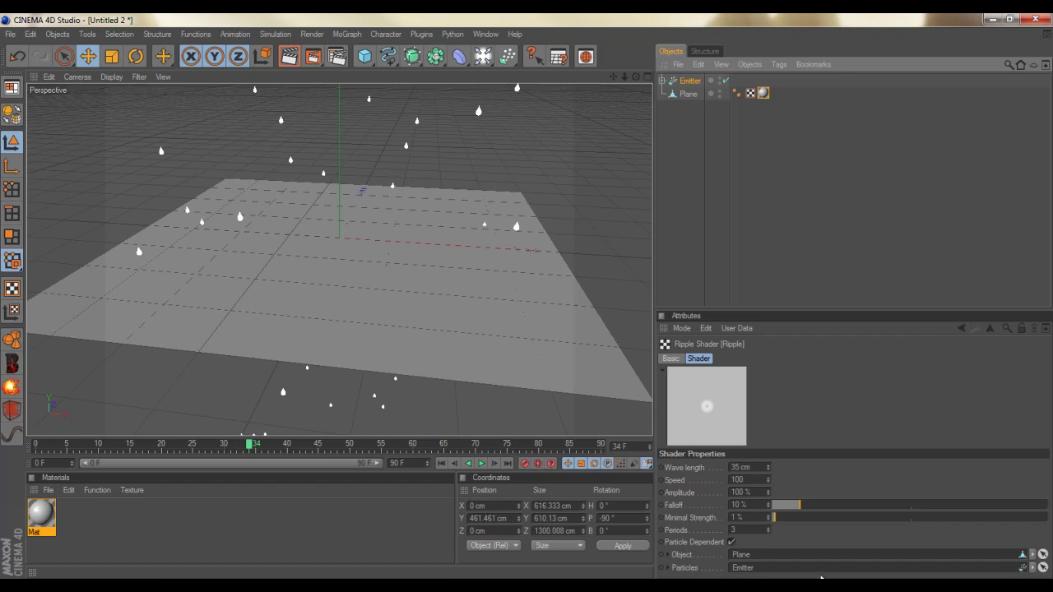
{"action": "left_click", "coordinate": [679, 557]}
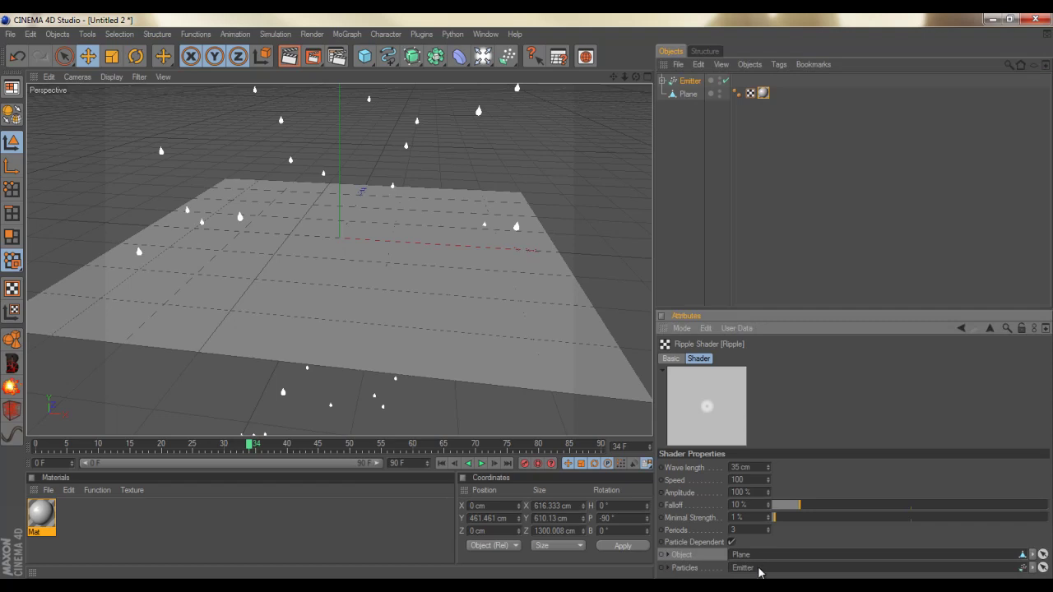
{"action": "left_click", "coordinate": [769, 520]}
{"action": "left_click", "coordinate": [769, 515]}
{"action": "left_click", "coordinate": [630, 174]}
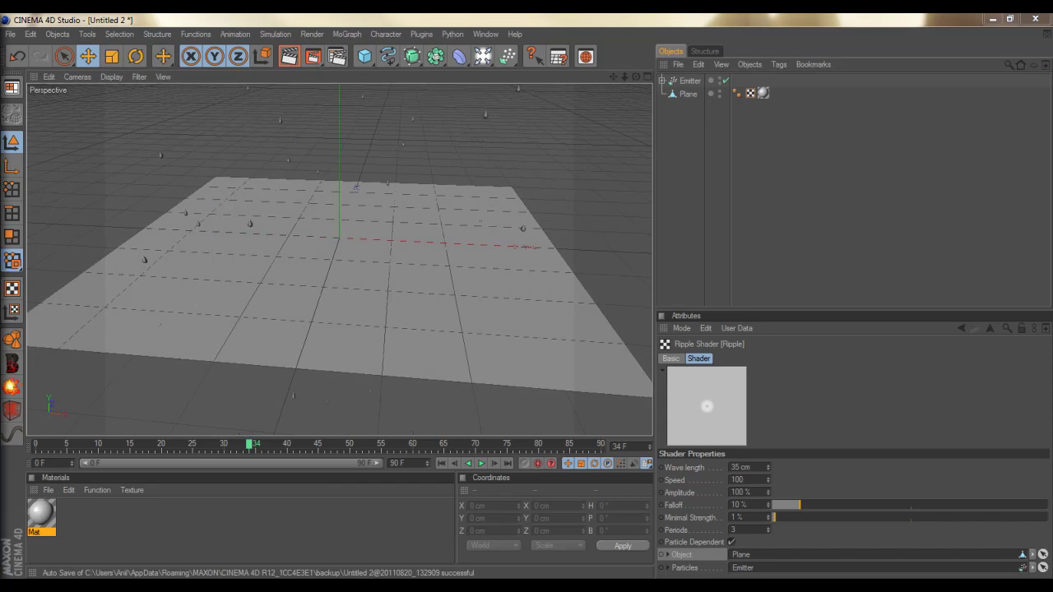
- Render a test frame, then set the output resolution to 1280 × 720
{"action": "key", "text": "shift+r"}
{"action": "scroll", "coordinate": [432, 295], "scroll_direction": "up", "scroll_amount": 5}
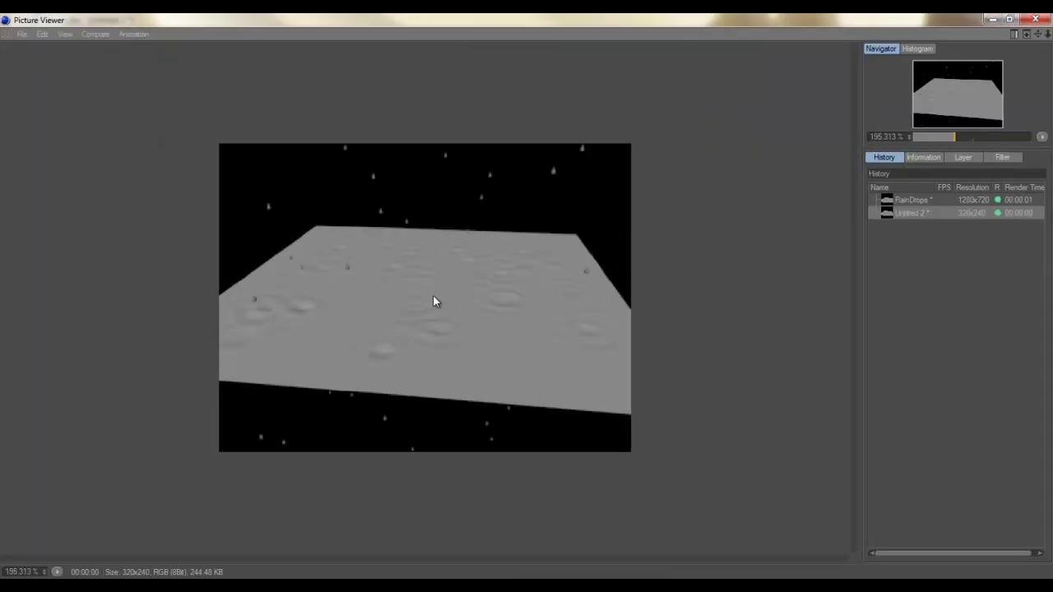
{"action": "left_click", "coordinate": [1034, 19]}
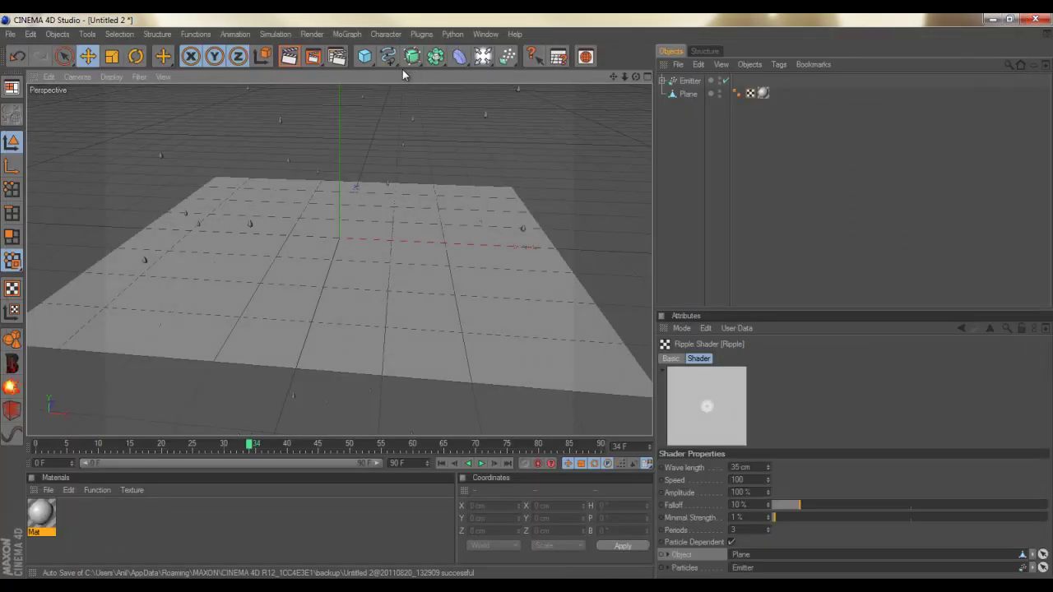
{"action": "left_click", "coordinate": [336, 56]}
{"action": "left_click", "coordinate": [86, 171]}
{"action": "left_click", "coordinate": [88, 161]}
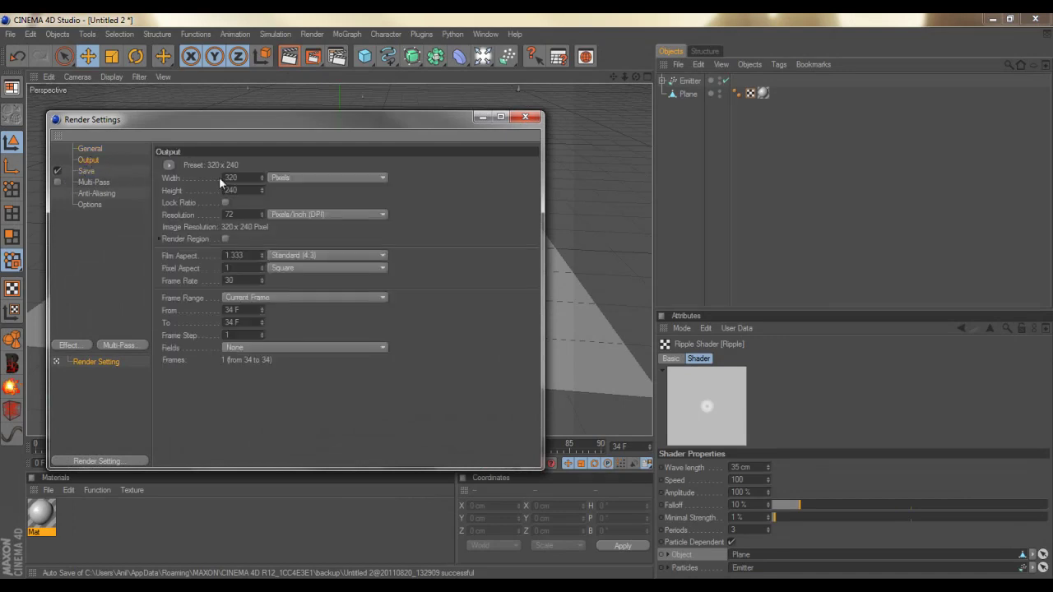
{"action": "double_click", "coordinate": [232, 178]}
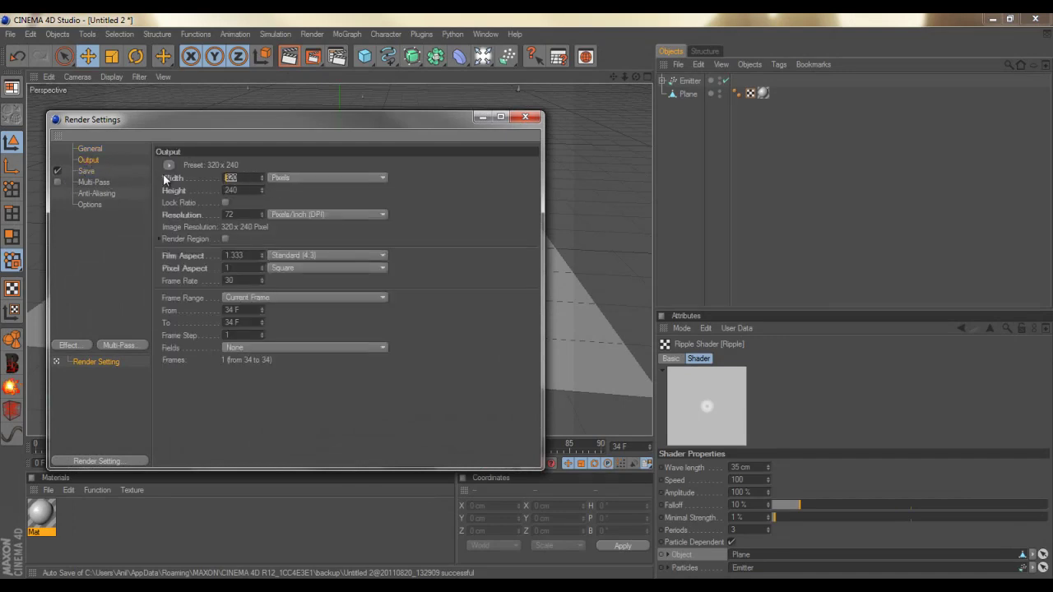
{"action": "type", "text": "1280"}
{"action": "double_click", "coordinate": [249, 191]}
{"action": "type", "text": "720"}
{"action": "key", "text": "Return"}
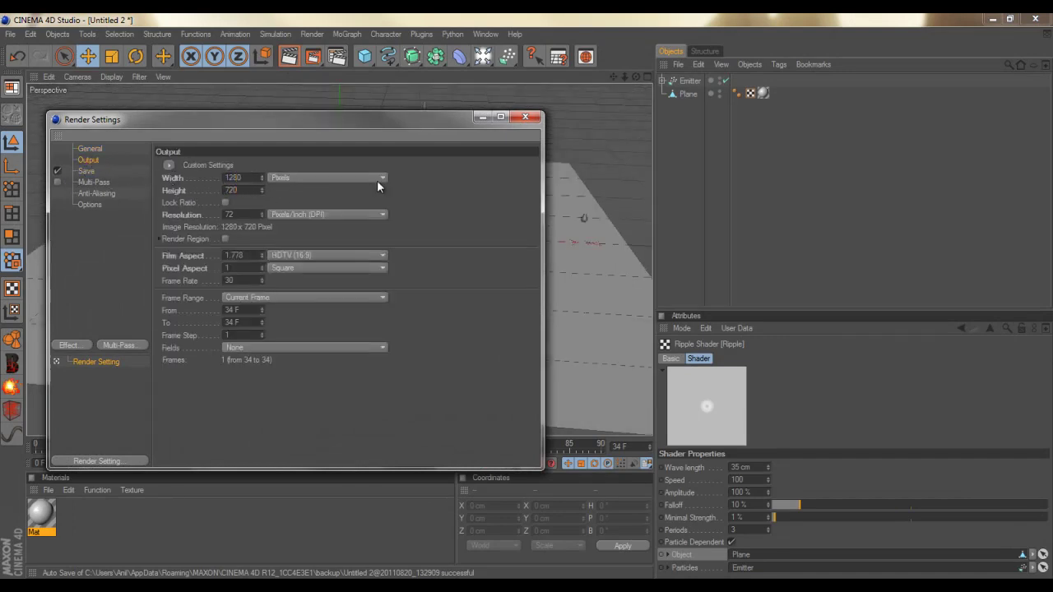
{"action": "left_click", "coordinate": [525, 116]}
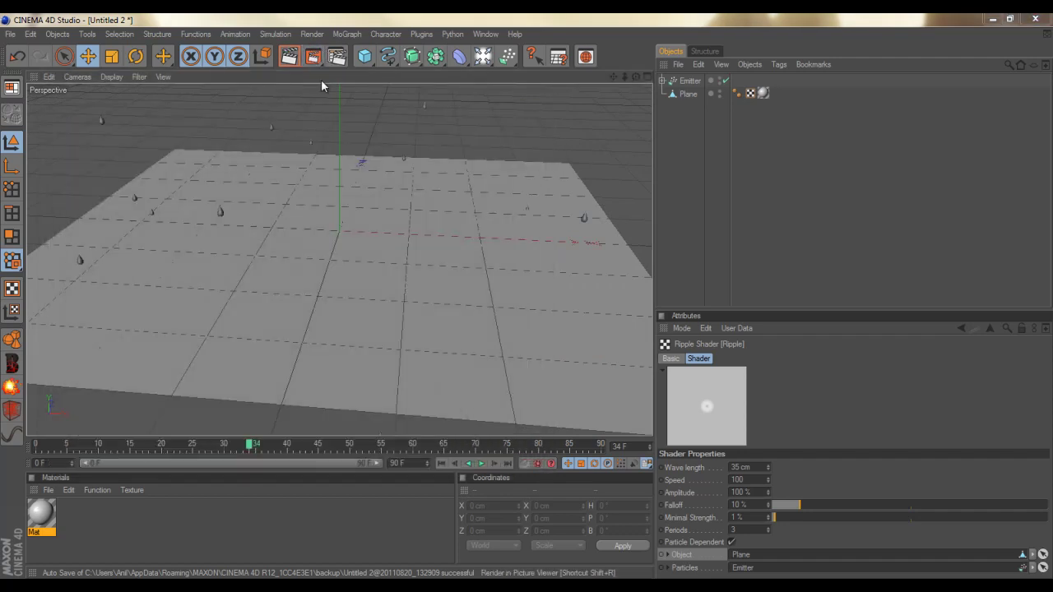
- Render the scene at 1280 × 720 to check the ripple rings on the plane
{"action": "key", "text": "shift+r"}
{"action": "left_click_drag", "start_coordinate": [369, 67], "coordinate": [519, 13]}
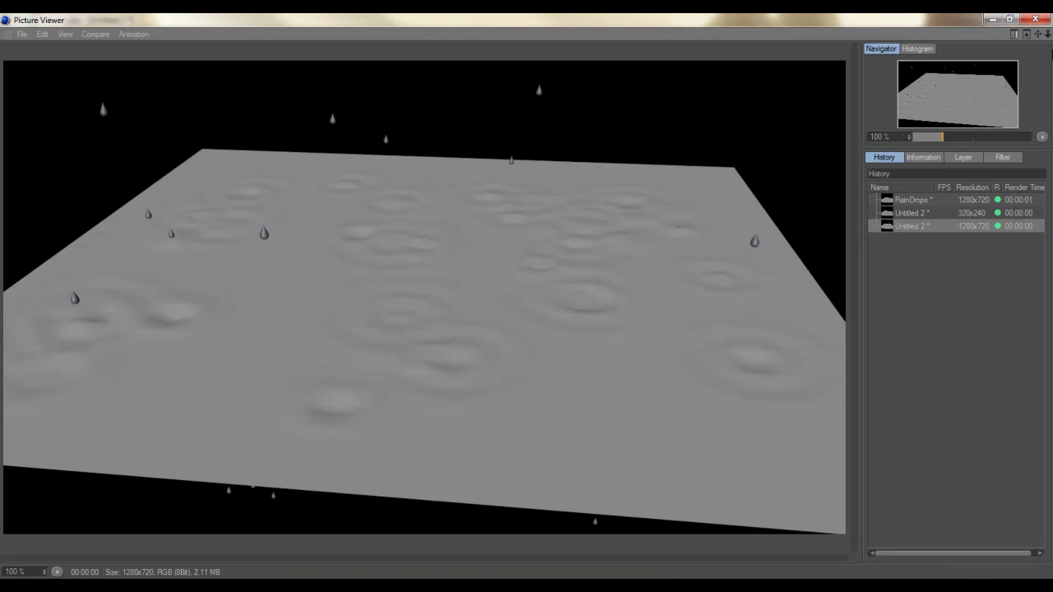
{"action": "left_click", "coordinate": [992, 19]}
{"action": "left_click", "coordinate": [478, 232]}
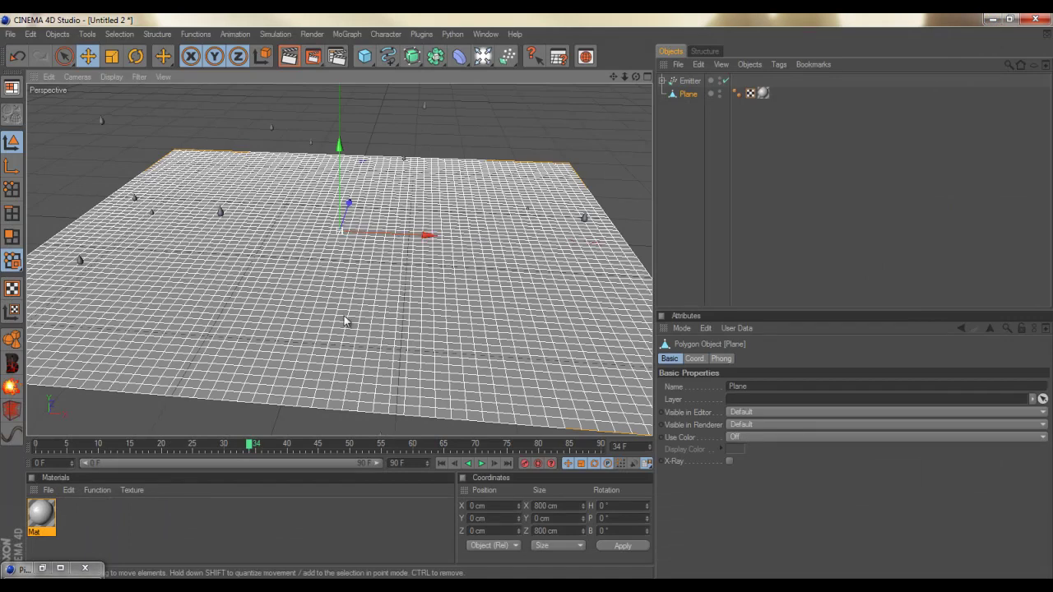
- Subdivide the plane's polygons at level 2 and render the scene again
{"action": "left_click", "coordinate": [12, 238]}
{"action": "right_click", "coordinate": [301, 262]}
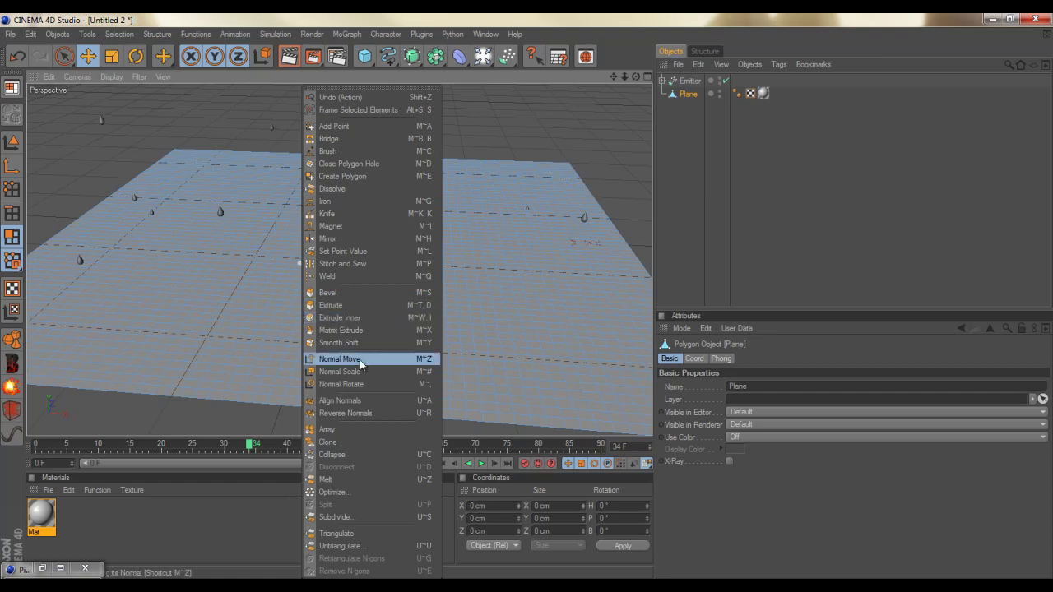
{"action": "left_click", "coordinate": [335, 517]}
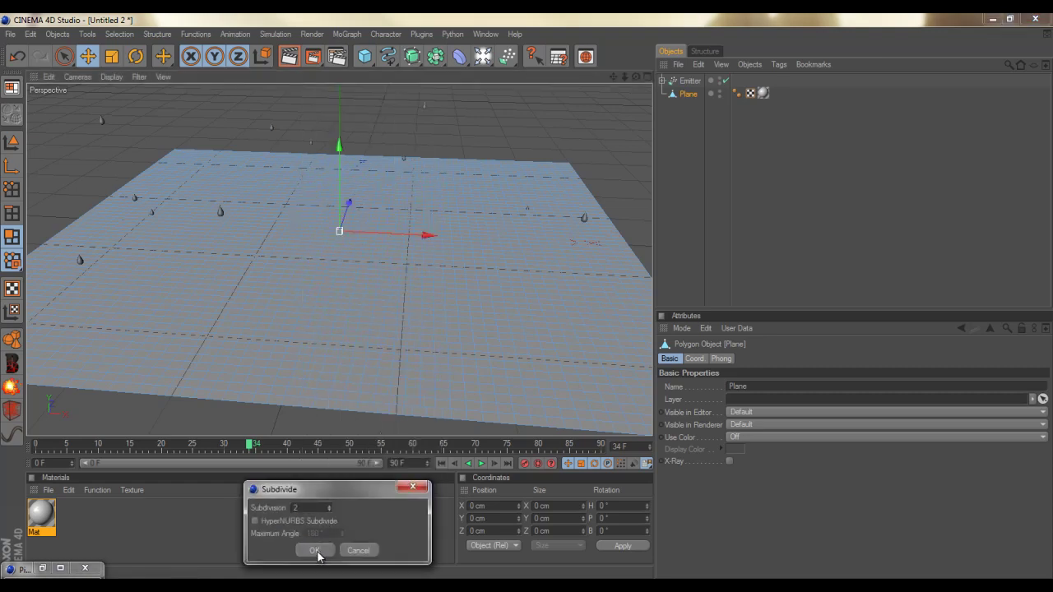
{"action": "left_click", "coordinate": [320, 552]}
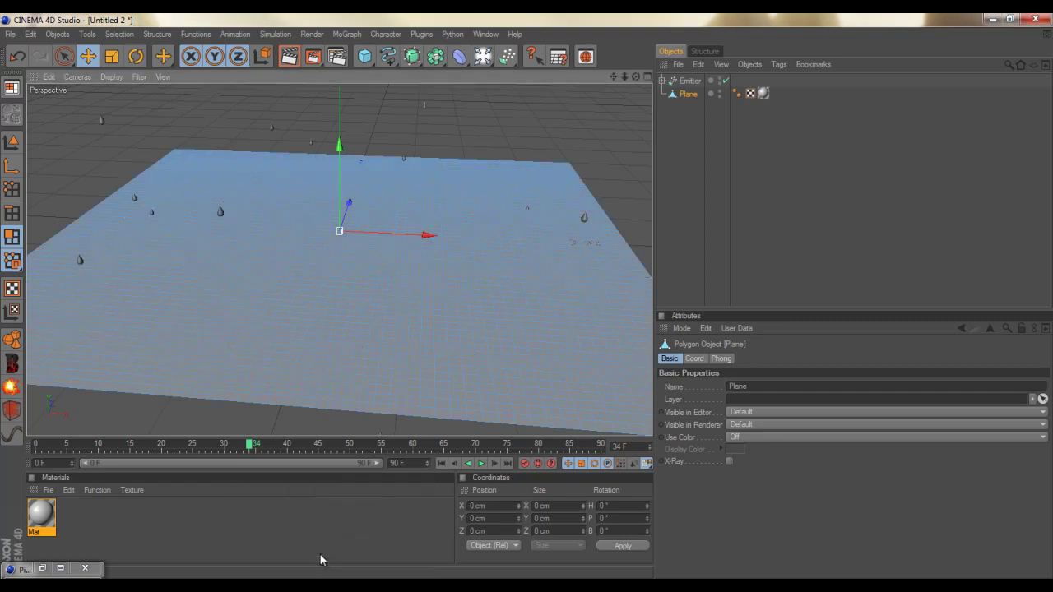
{"action": "left_click", "coordinate": [320, 56]}
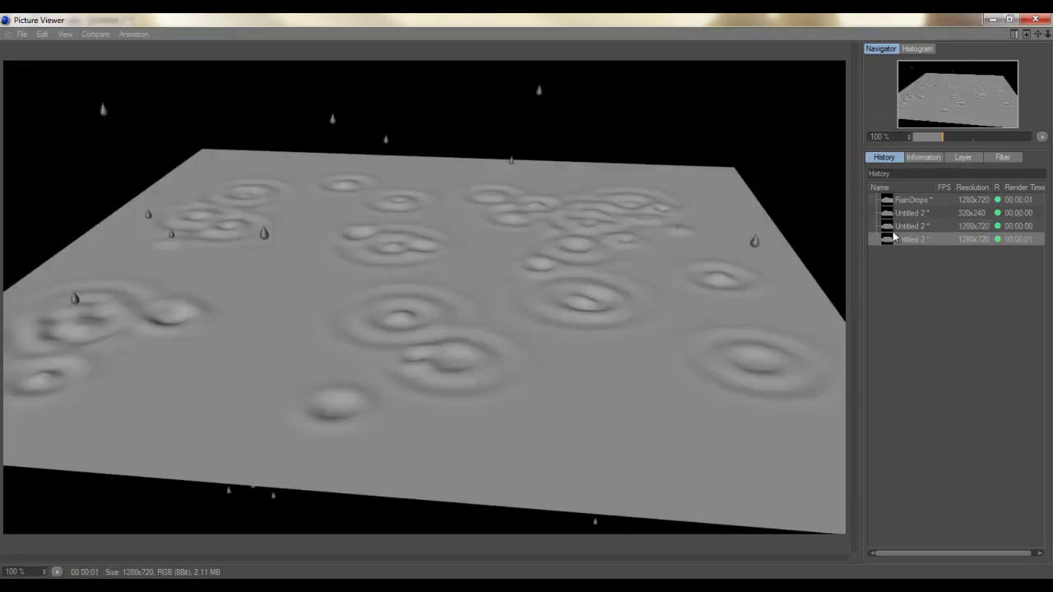
- Compare the earlier and newest ripple renders in the Picture Viewer history
{"action": "left_click", "coordinate": [918, 228]}
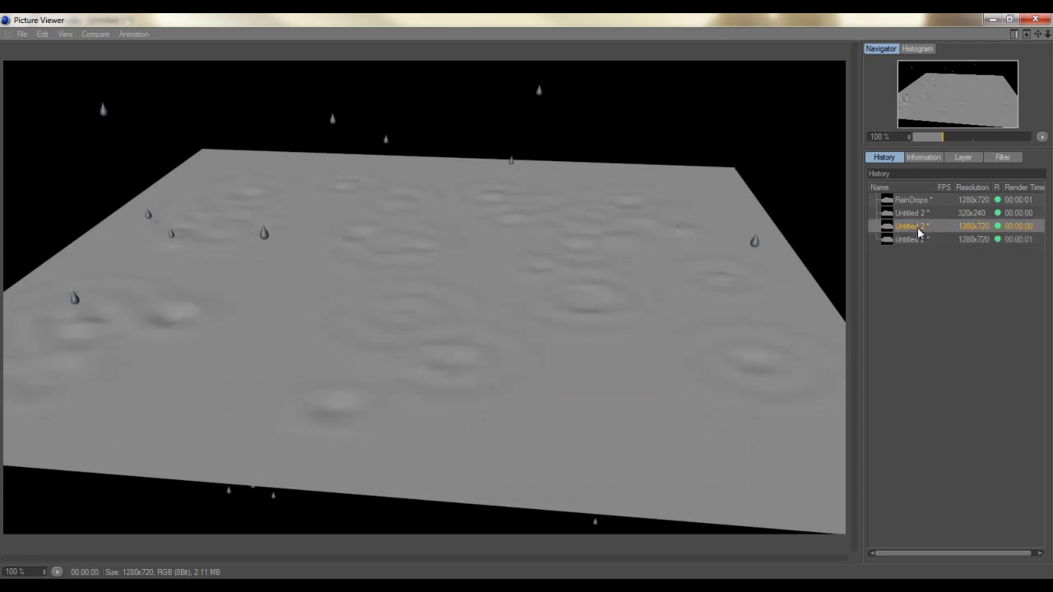
{"action": "left_click", "coordinate": [919, 240]}
{"action": "left_click", "coordinate": [917, 227]}
{"action": "left_click", "coordinate": [919, 239]}
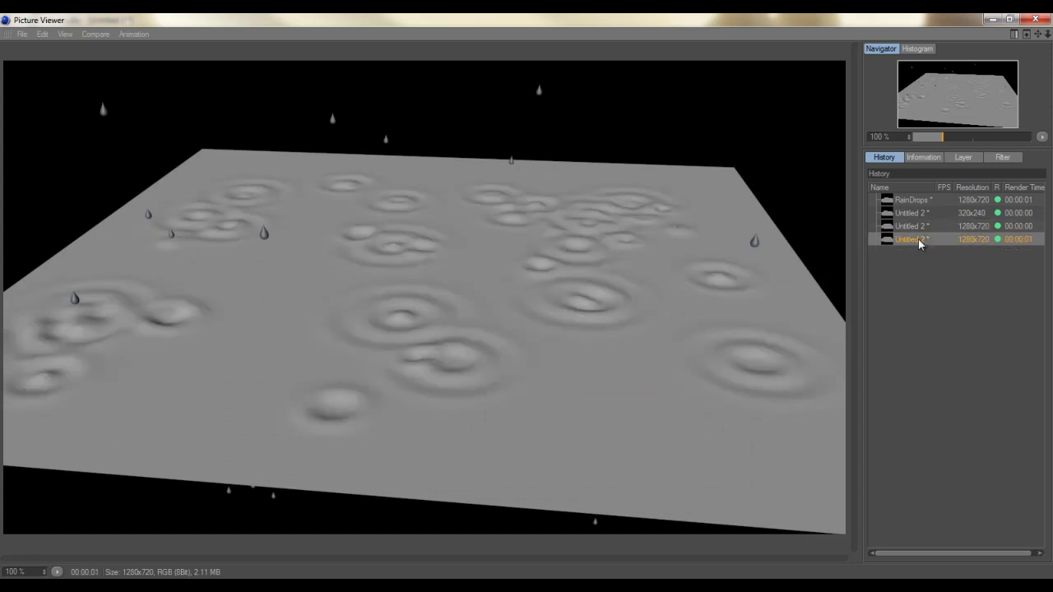
{"action": "left_click", "coordinate": [917, 228]}
{"action": "left_click", "coordinate": [919, 238]}
{"action": "left_click", "coordinate": [916, 229]}
{"action": "left_click", "coordinate": [918, 239]}
{"action": "left_click", "coordinate": [905, 226]}
{"action": "left_click", "coordinate": [904, 239]}
- Close the Picture Viewer and return to the Perspective viewport
{"action": "left_click", "coordinate": [1038, 21]}
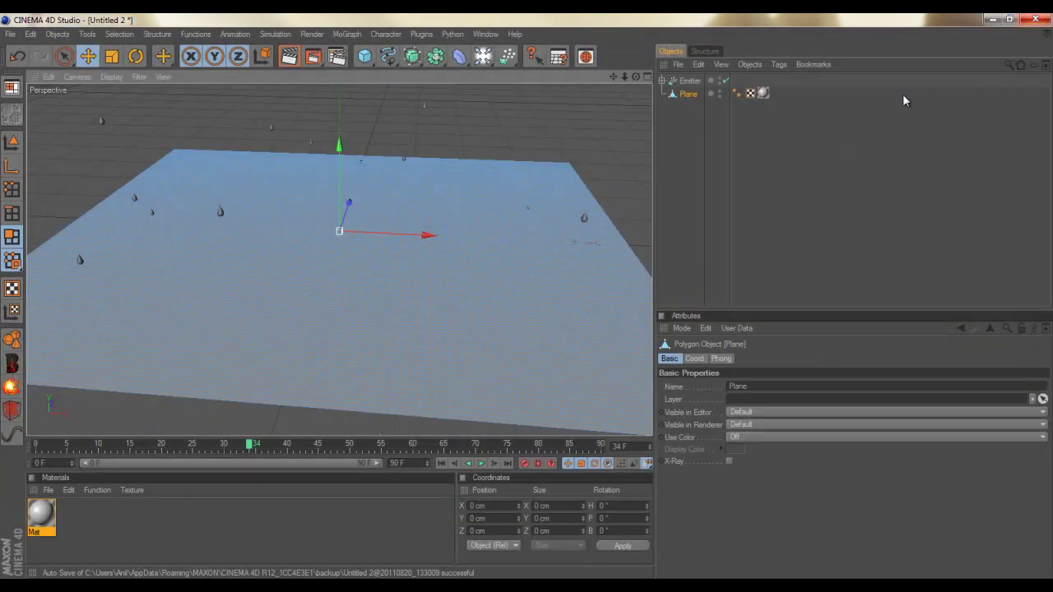
{"action": "scroll", "coordinate": [340, 247], "scroll_direction": "down", "scroll_amount": 5}
{"action": "scroll", "coordinate": [552, 228], "scroll_direction": "up", "scroll_amount": 4}
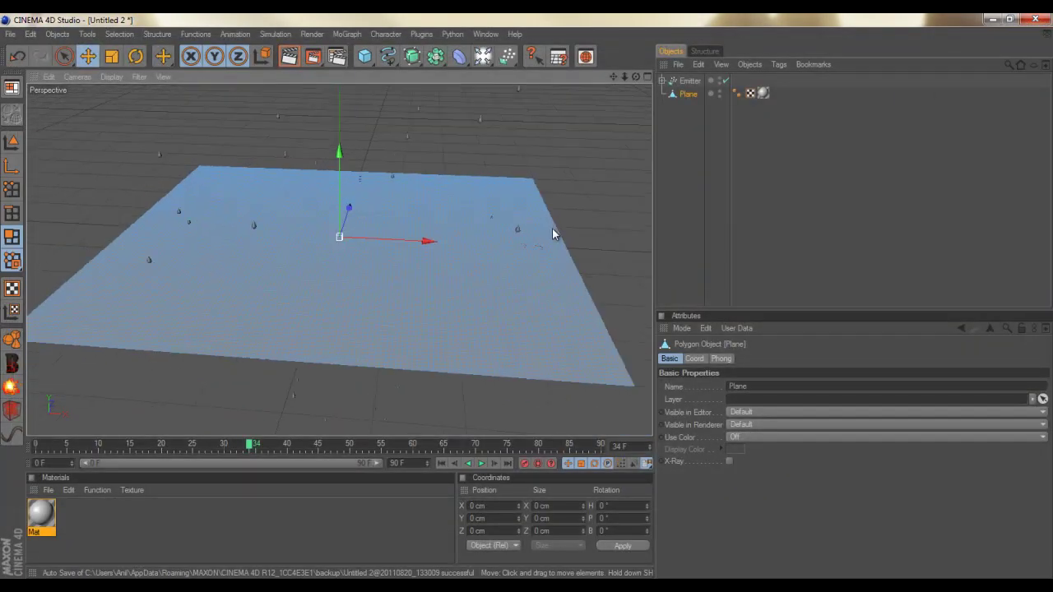